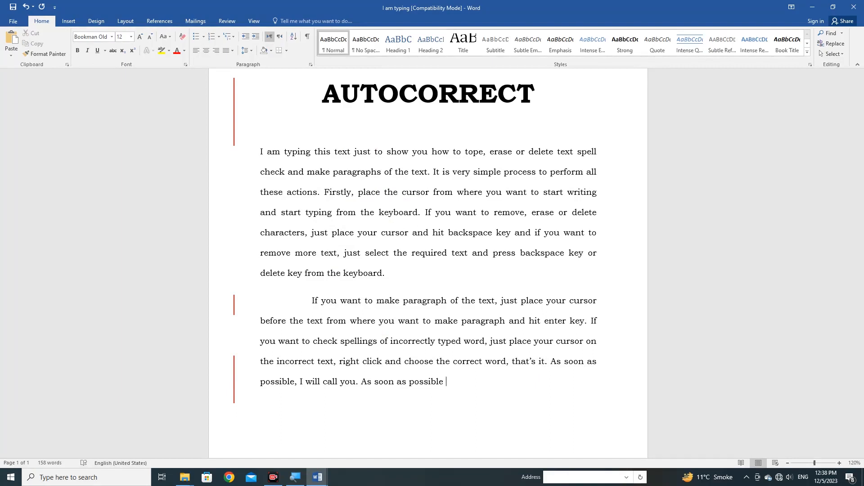
- End the closing phrase "As soon as possible" with a period and erase the trial text entered after it
scroll(428, 264, "up", 1)
key("BackSpace")
type(". About 9 am")
key("BackSpace")
key("BackSpace")
key("BackSpace")
key("BackSpace")
key("BackSpace")
key("BackSpace")
key("BackSpace")
key("BackSpace")
key("BackSpace")
key("BackSpace")
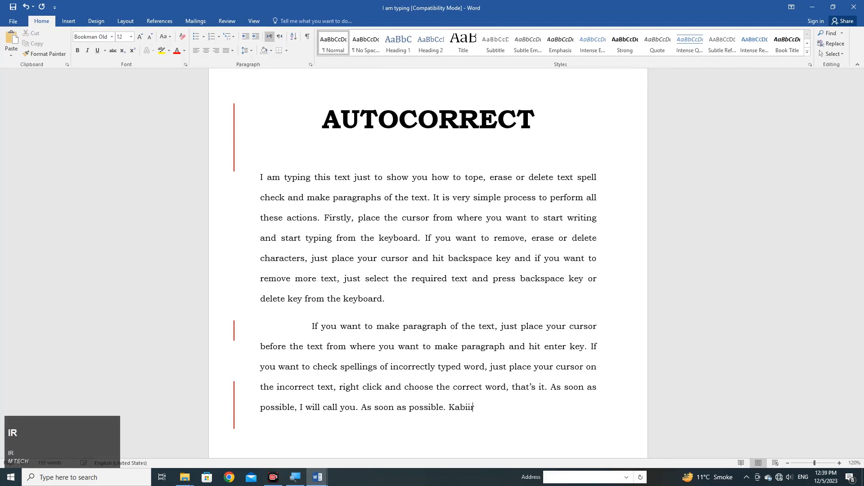
- Set the AutoCorrect replacement for the selected text to Formatted text and accept the AutoCorrect and Word options
triple_click(413, 201)
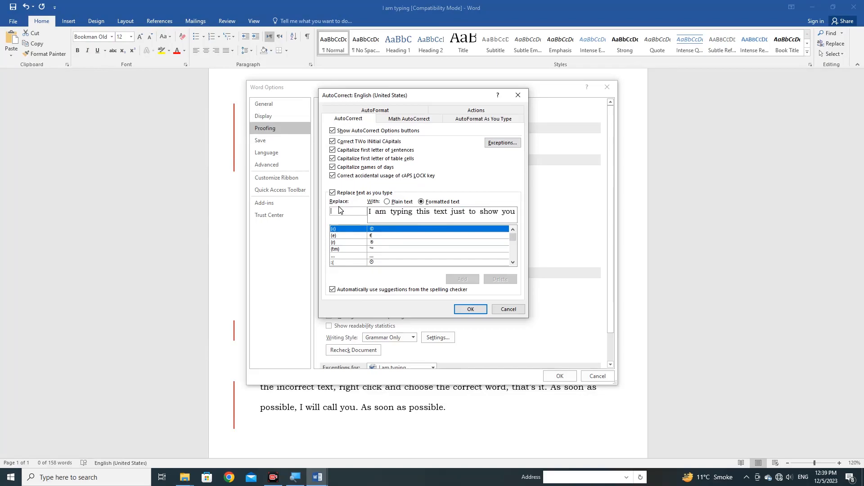
left_click(461, 307)
left_click(550, 377)
- Try the shortcut "autocorrect" on a new line below the last paragraph, and undo the last change
scroll(425, 333, "down", 7)
left_click(266, 262)
type("autocorrect")
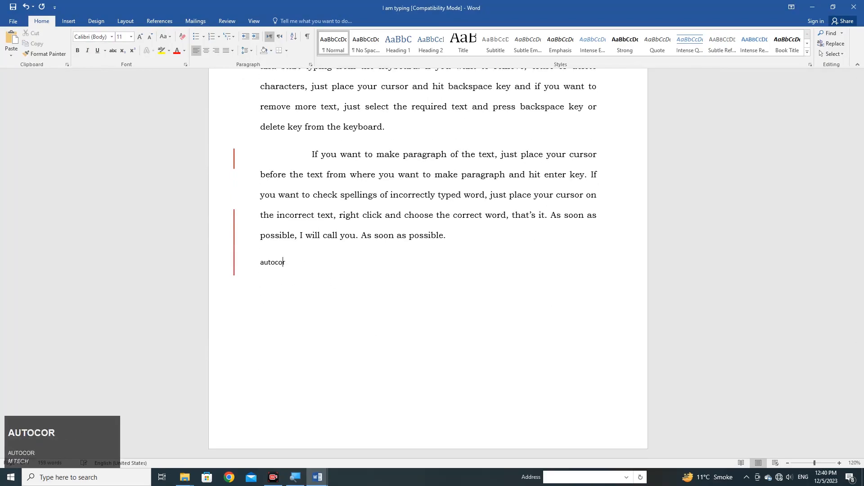
scroll(424, 332, "down", 2)
left_click(26, 7)
scroll(424, 333, "up", 6)
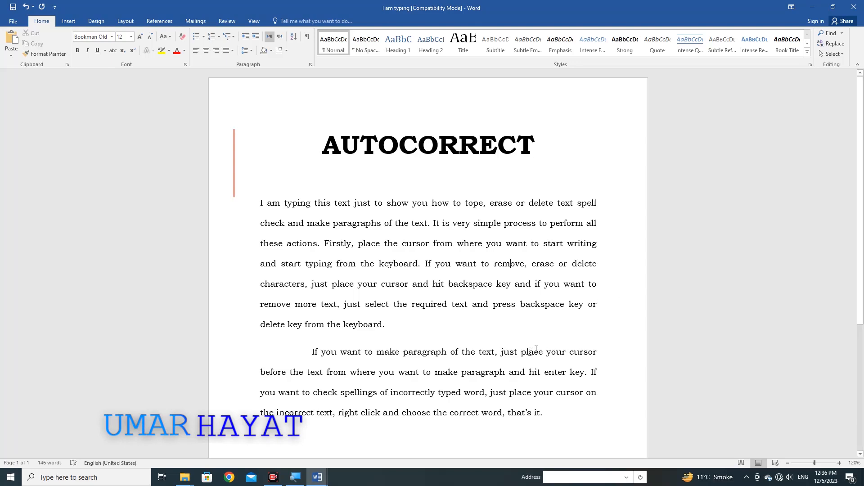
- Add the sentence "As far as, I concern about something." at the end of the second paragraph
scroll(428, 270, "down", 1)
scroll(509, 358, "down", 1)
left_click(546, 361)
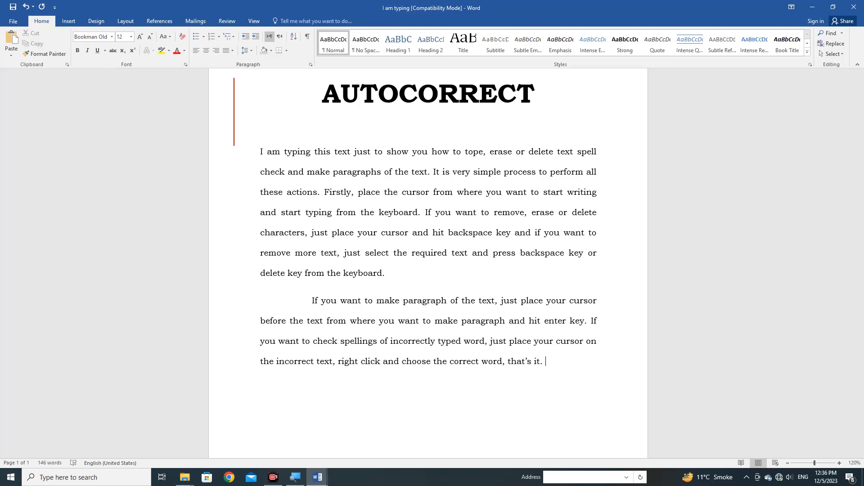
type("As far")
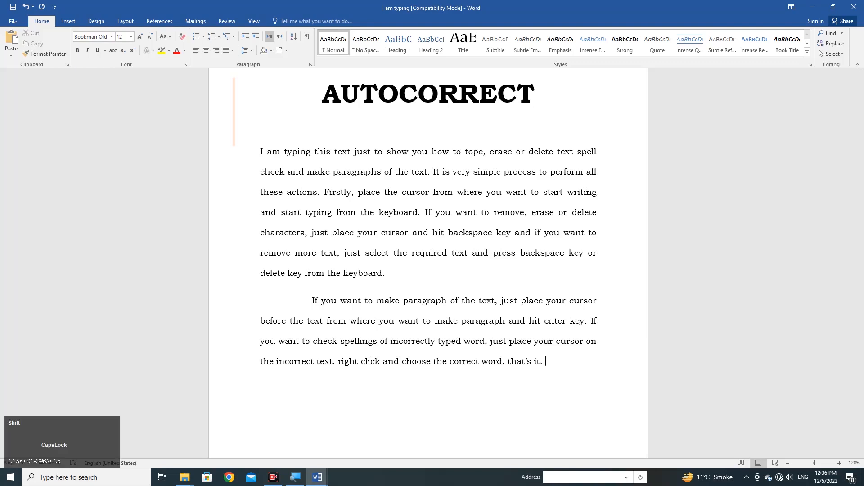
type(" as")
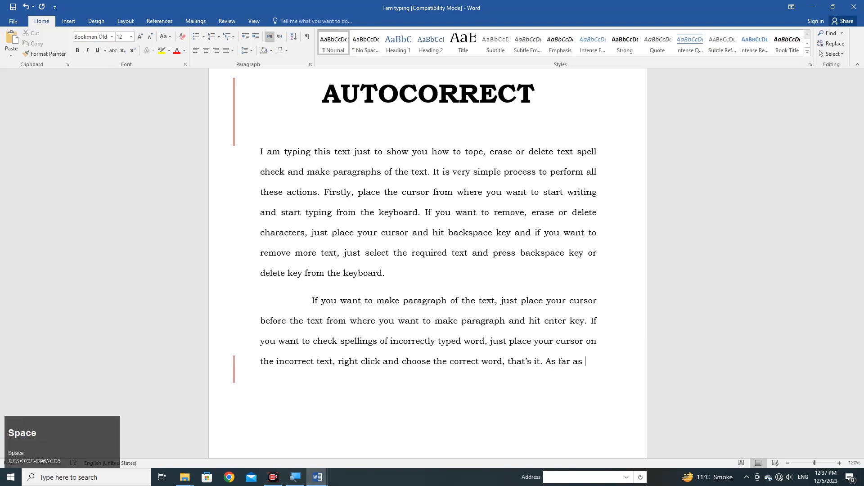
key("BackSpace")
type(", I concern abou")
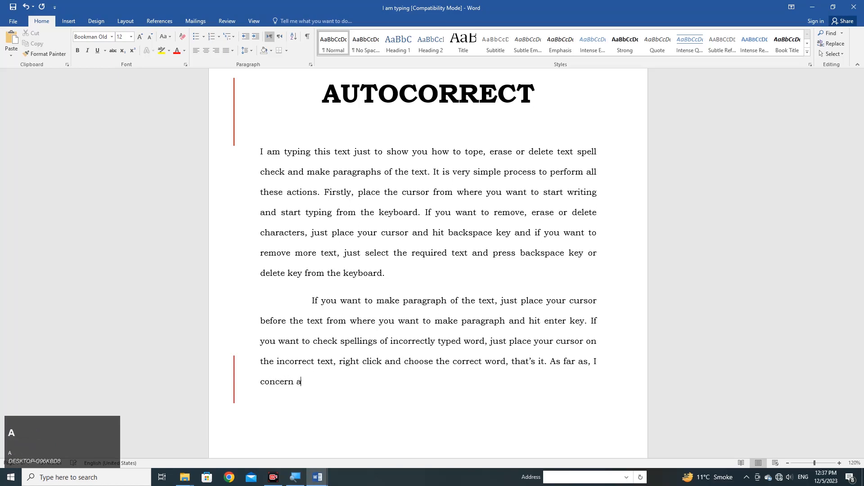
type("t something.")
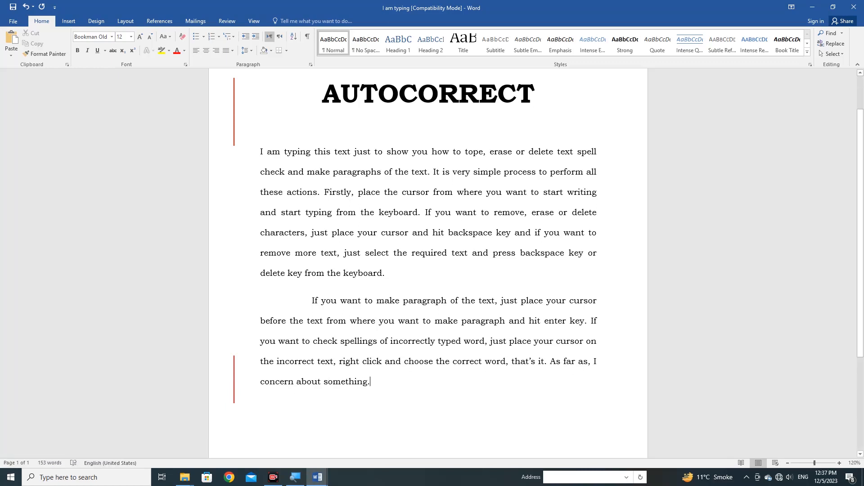
- Replace "As far as" in the last sentence with "As soon as possible", keeping a space after "that's it."
left_click_drag(551, 363, 587, 364)
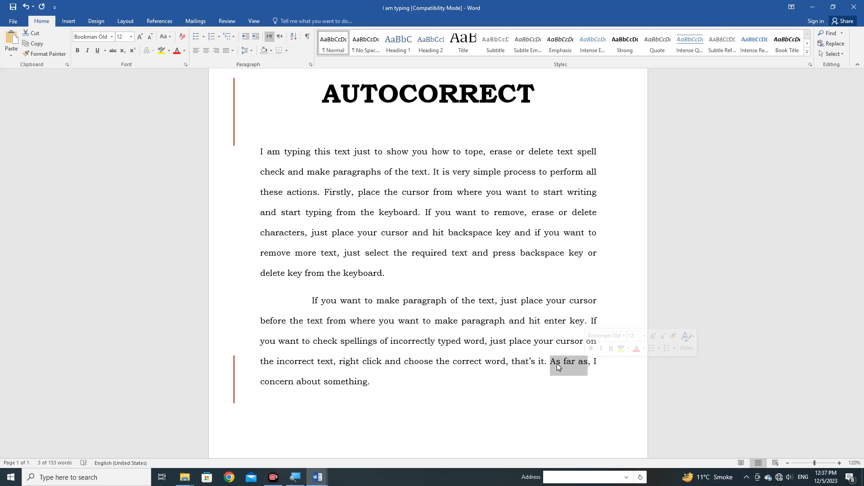
key("BackSpace")
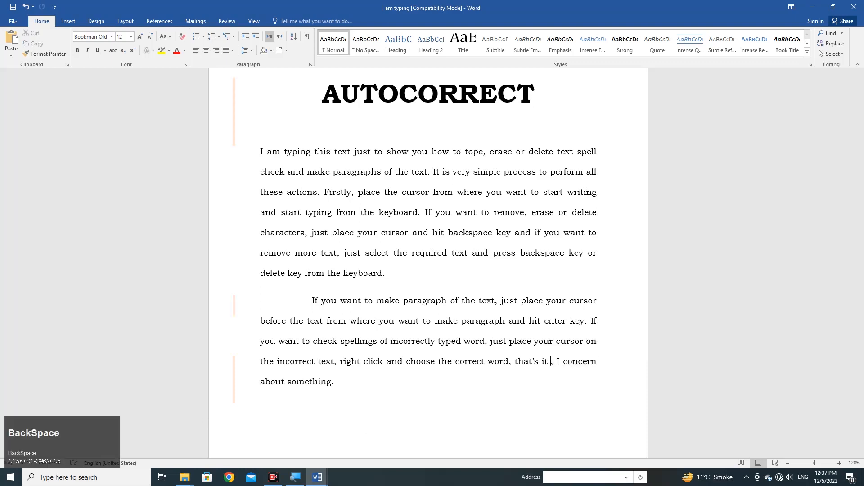
type("As")
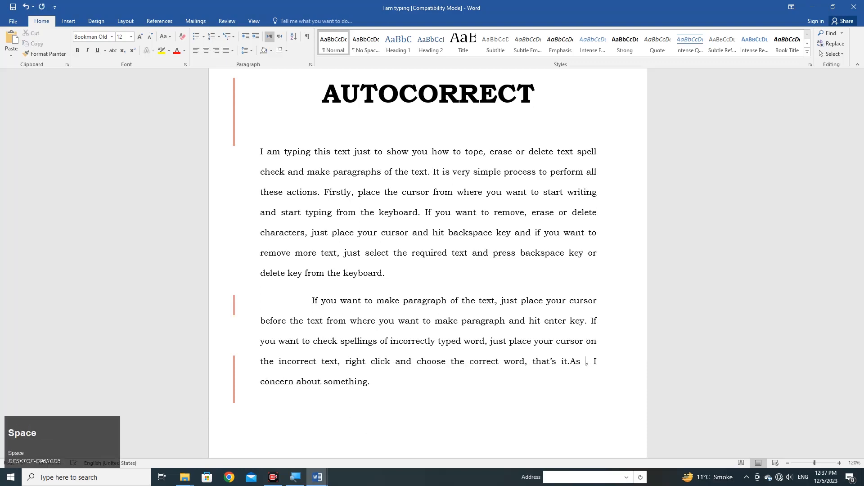
key("BackSpace")
key("BackSpace")
key("BackSpace")
type("As s")
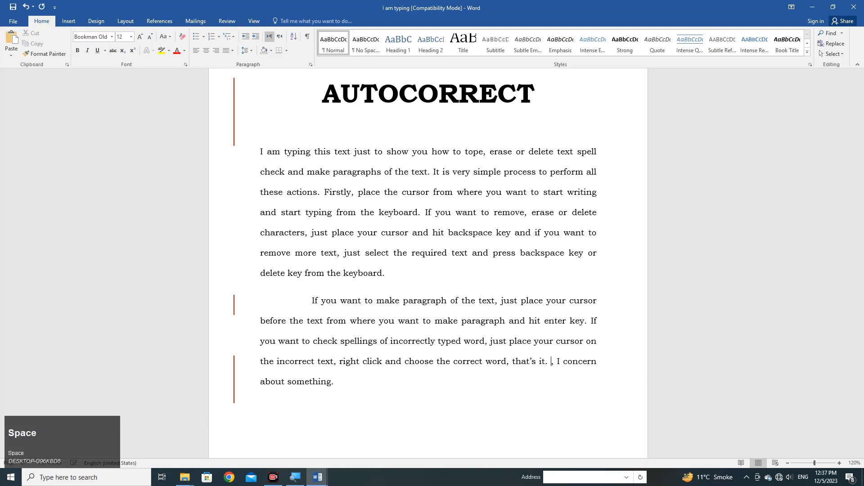
type("oon as po")
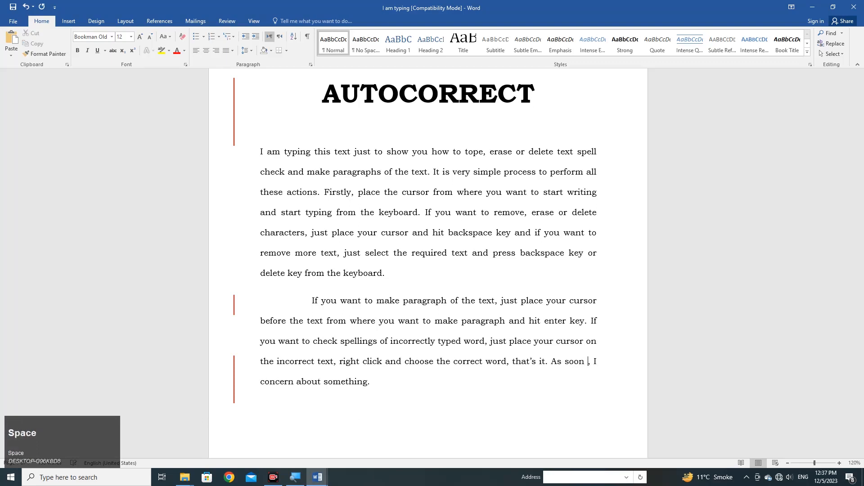
type("ssible")
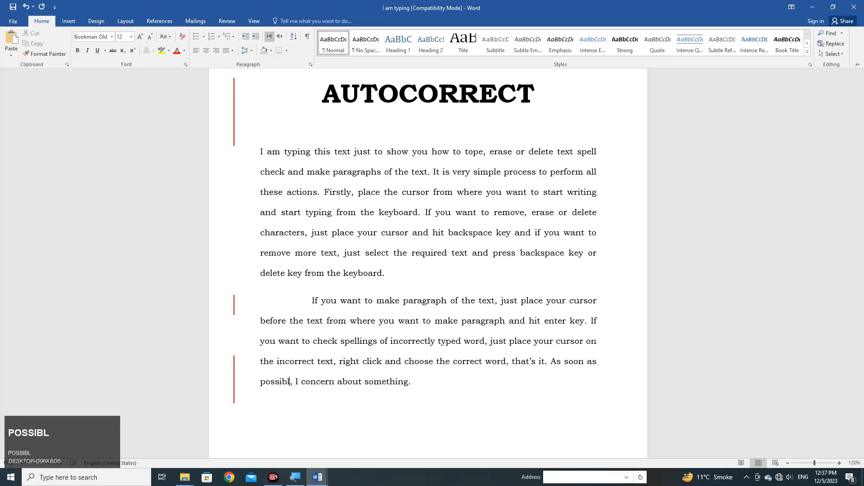
- Replace "concern about something" in the last sentence with "will call you"
key("ctrl+Right")
key("ctrl+Right")
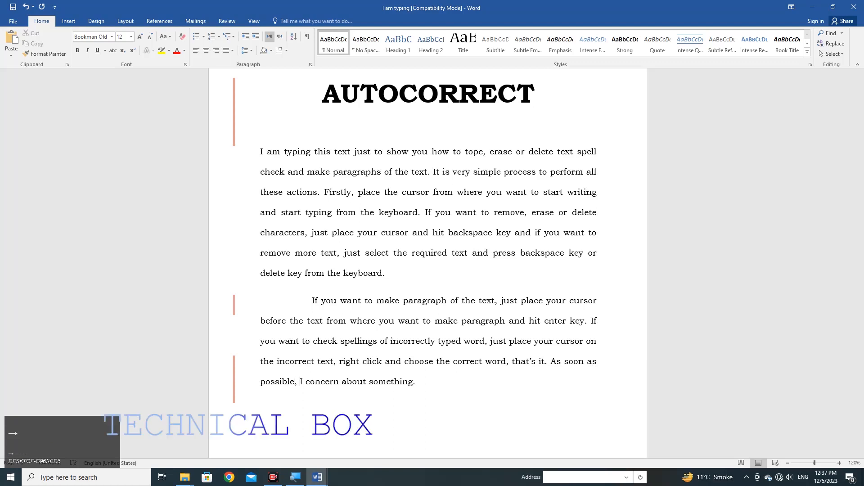
key("ctrl+shift+Right")
key("ctrl+shift+Right")
key("ctrl+shift+Right")
key("ctrl+shift+Right")
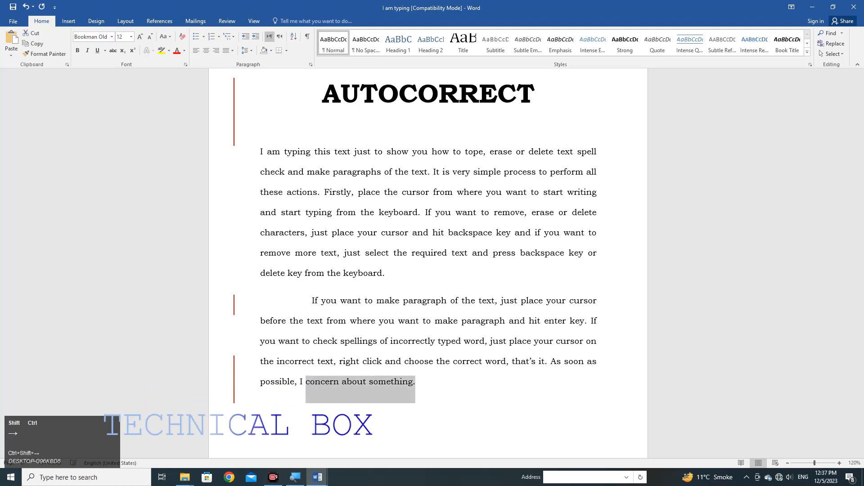
key("ctrl+shift+Left")
type("will call ")
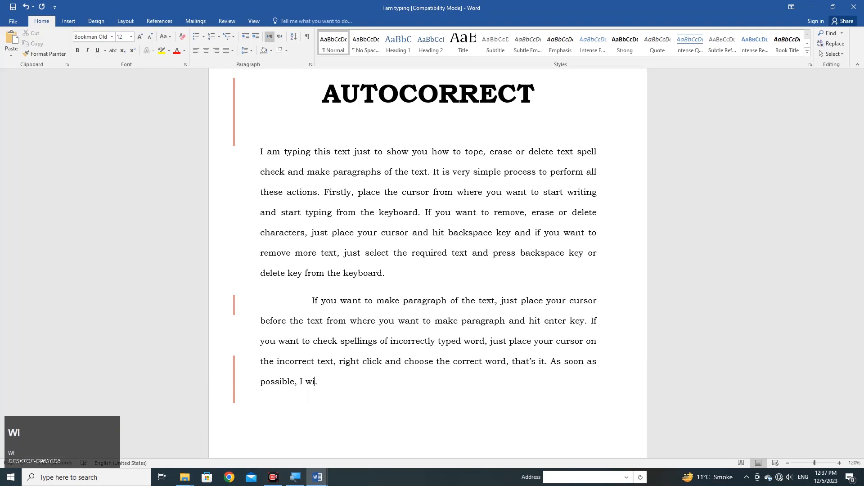
type("you")
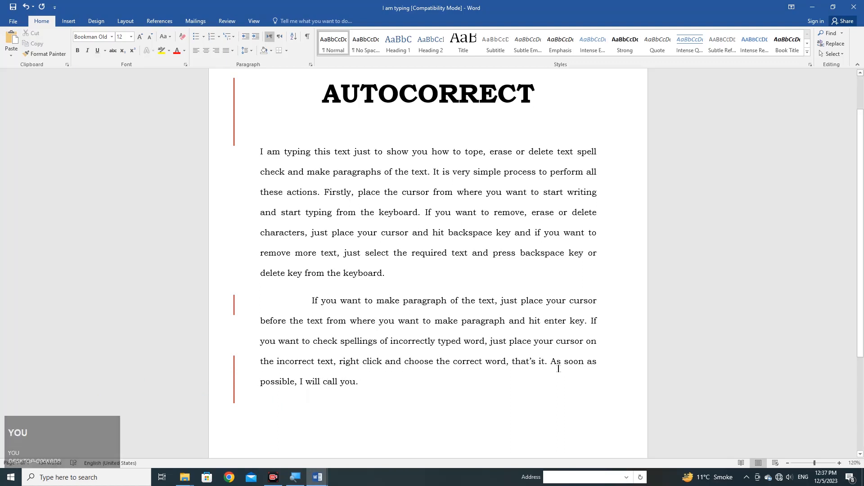
- Select "As soon as possible" in the last sentence and open the AutoCorrect options from the proofing settings
left_click_drag(552, 362, 294, 390)
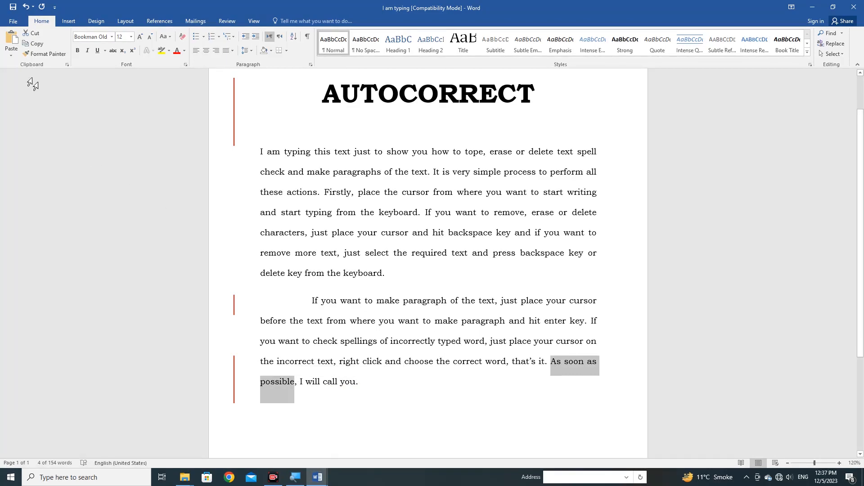
left_click(14, 21)
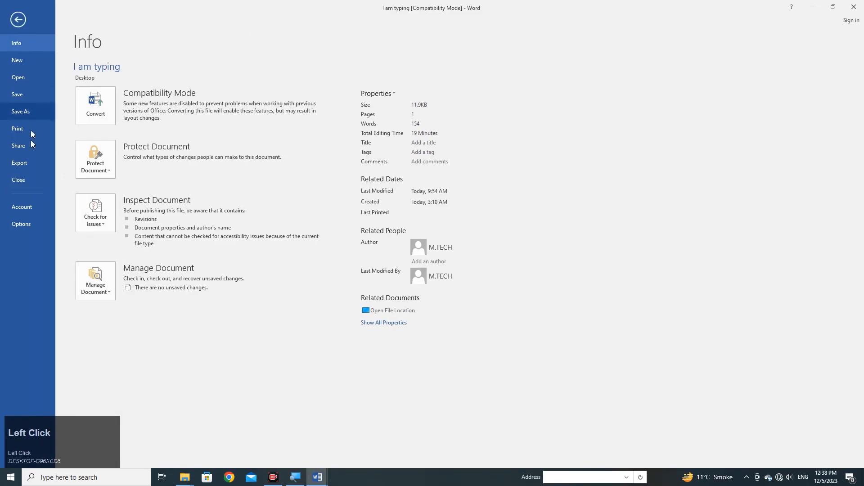
left_click(22, 224)
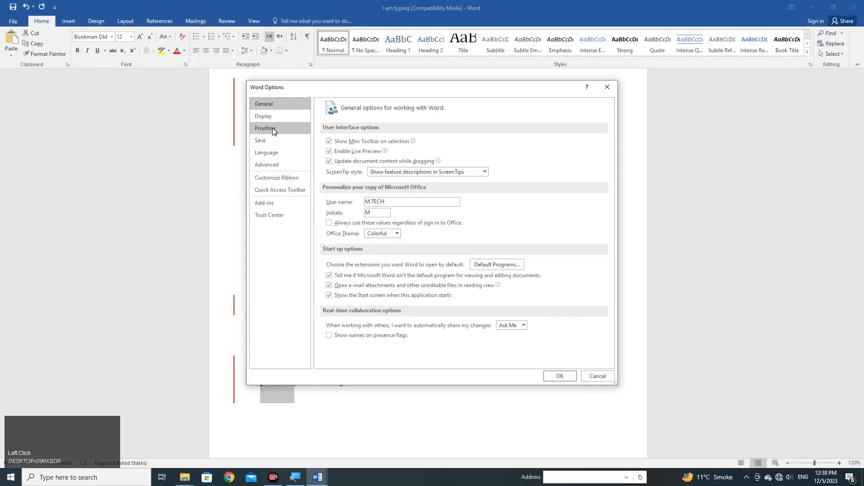
left_click(270, 131)
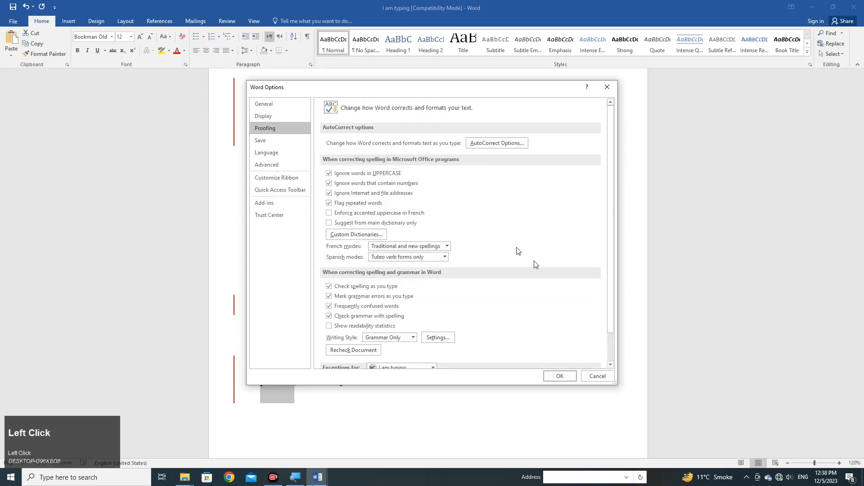
left_click(496, 143)
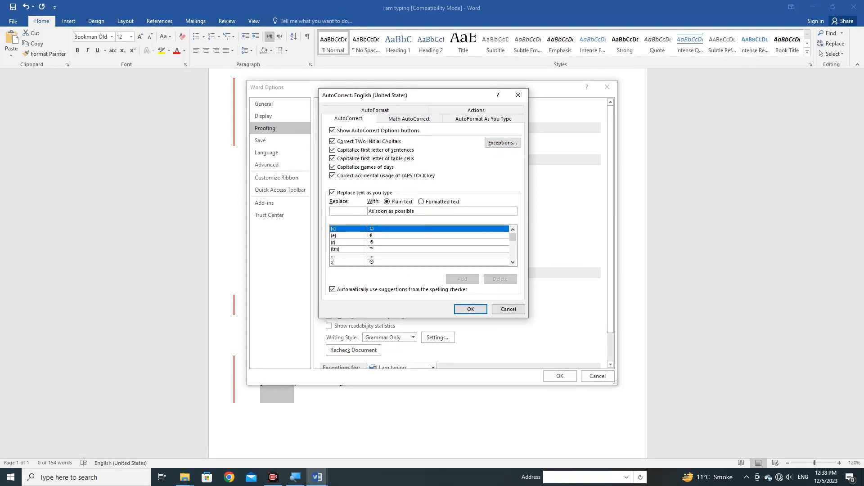
- Redefine the AutoCorrect entry "asp" as the plain text "As soon as possible" and accept the options
left_click_drag(415, 211, 368, 213)
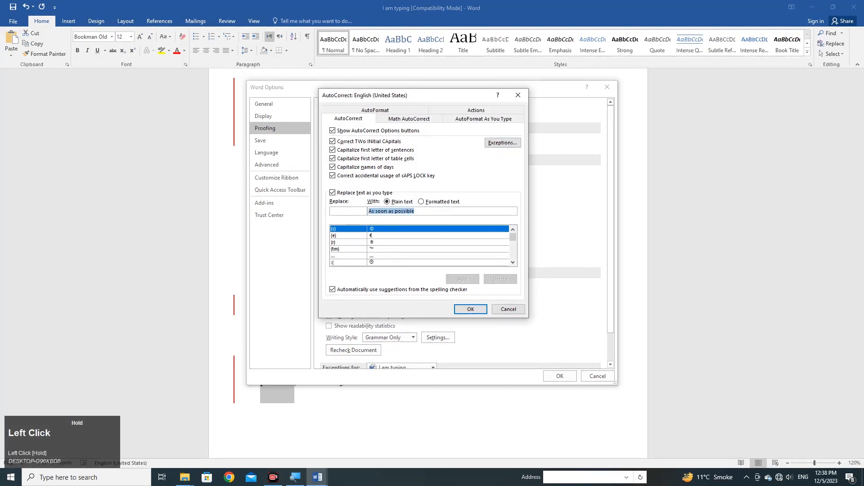
left_click(439, 212)
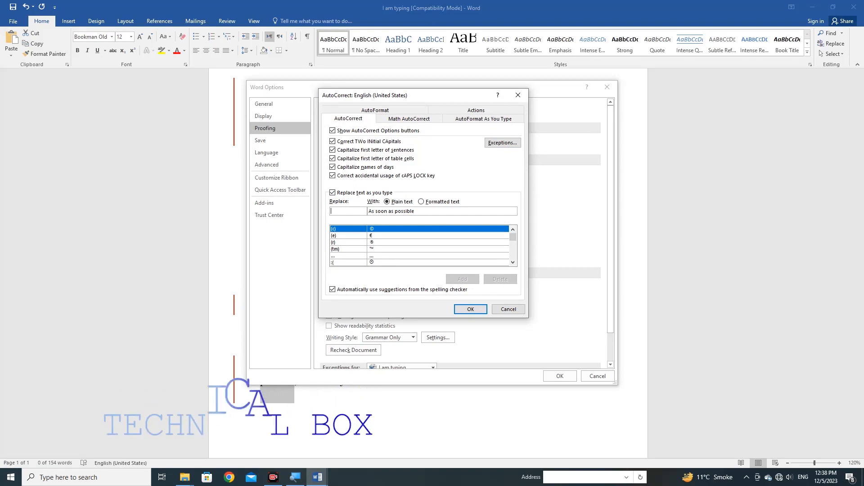
type("as")
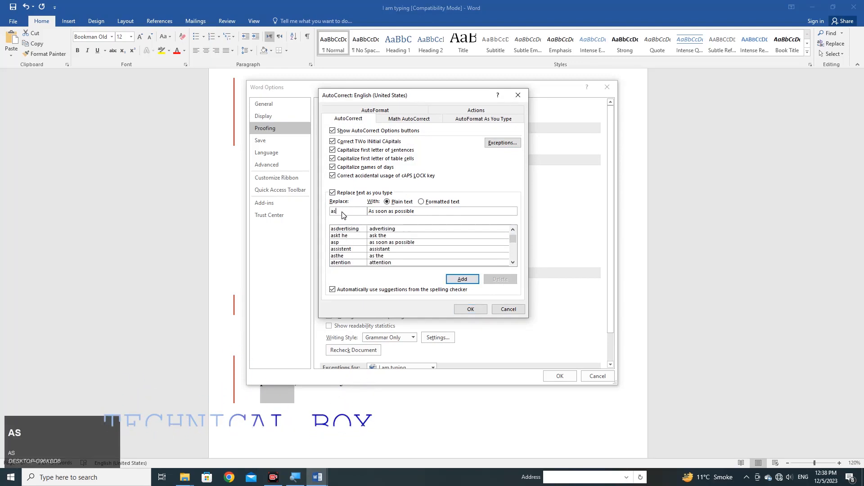
key("BackSpace")
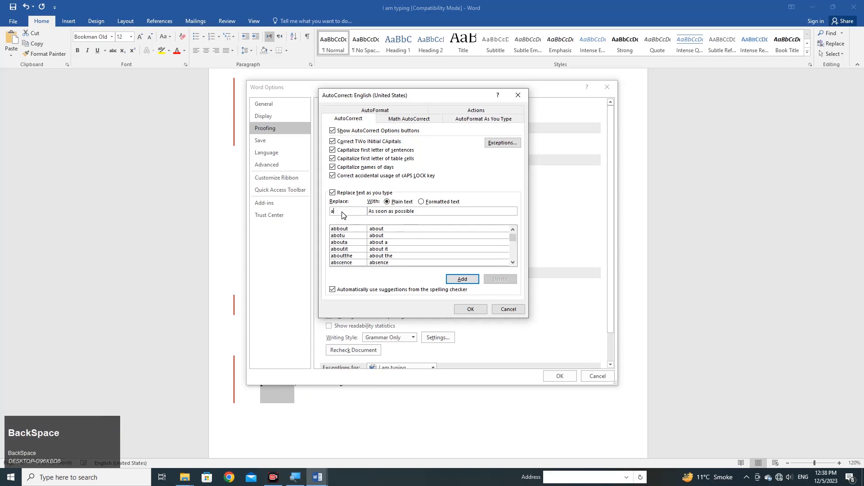
type("sp")
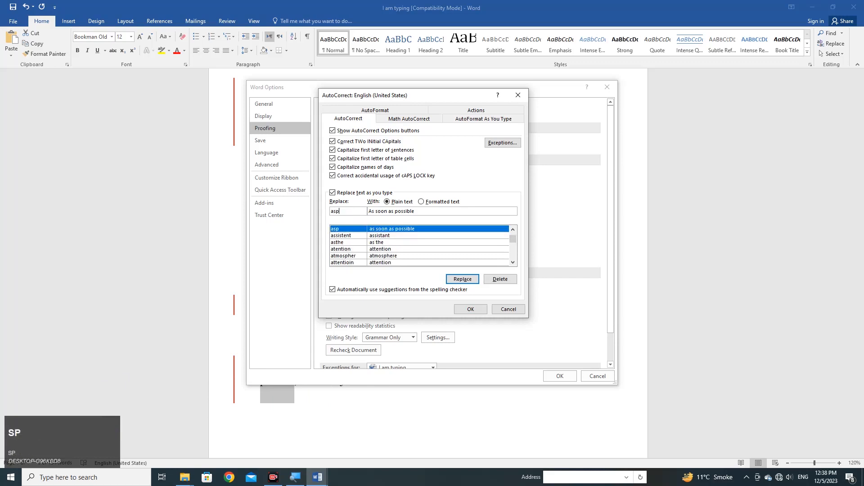
left_click(466, 282)
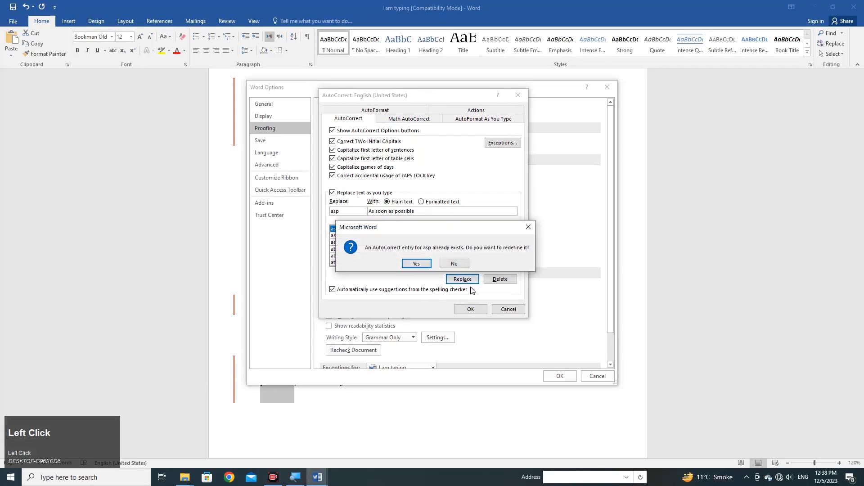
left_click(418, 264)
left_click(475, 309)
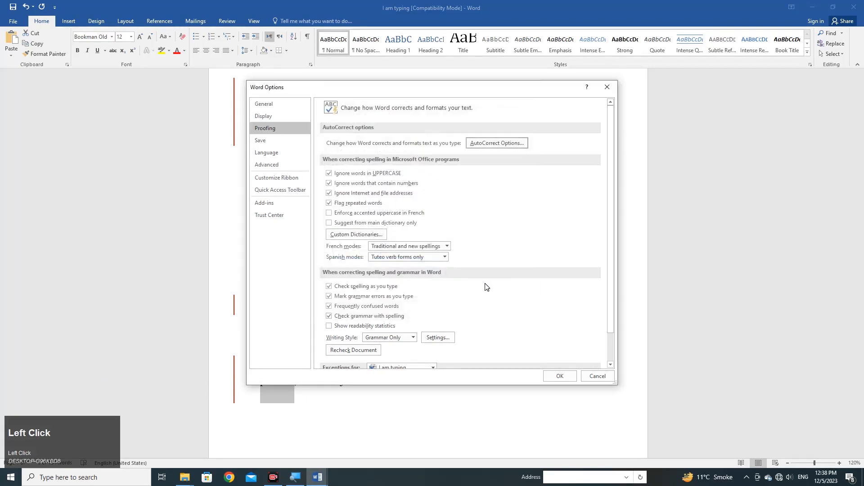
left_click(558, 376)
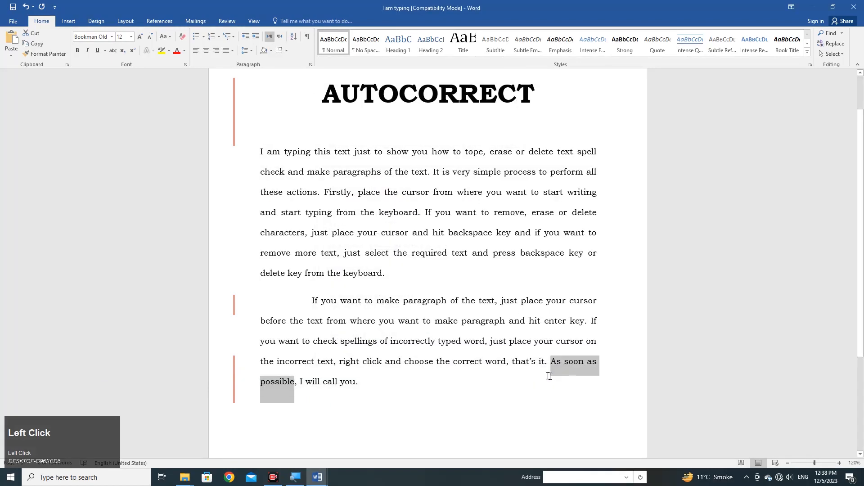
- Insert "As soon as possible" after the last sentence using the AutoCorrect shortcut "asp"
left_click(409, 378)
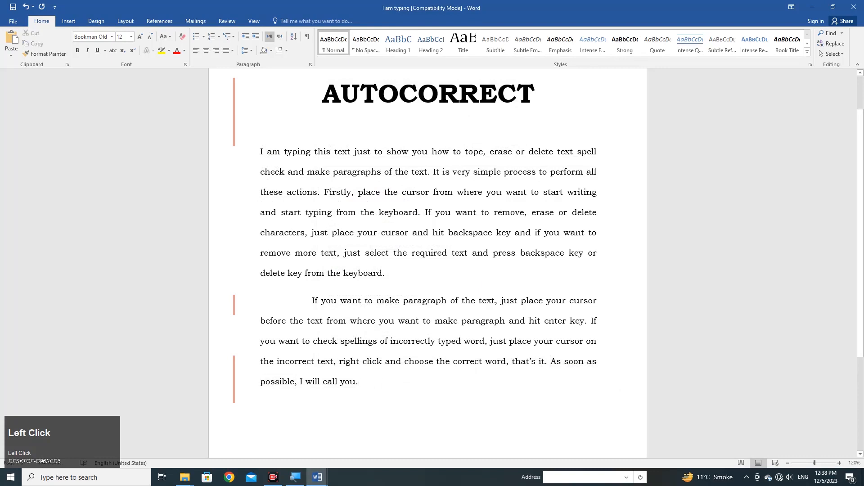
type("as")
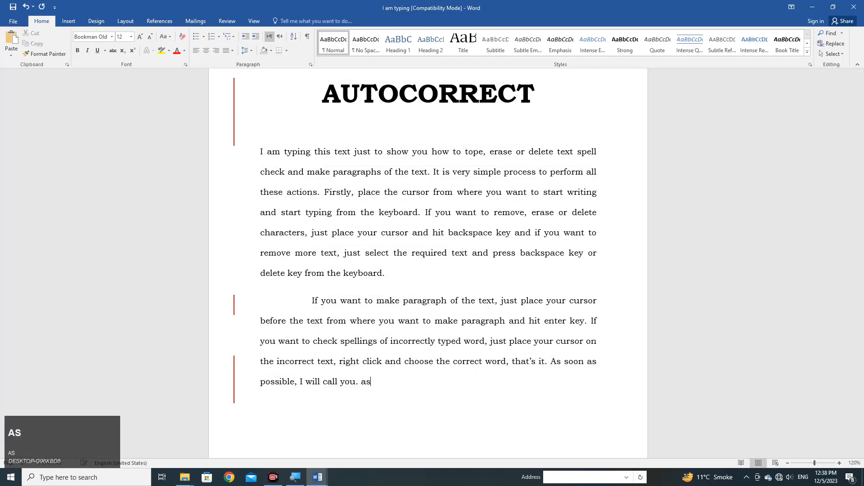
type("possible")
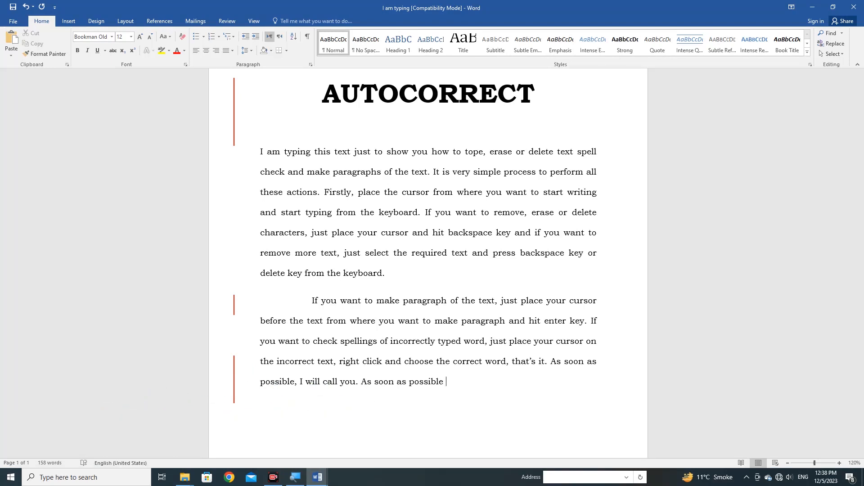
- End the second "As soon as possible" in the last paragraph with a period
scroll(428, 263, "up", 1)
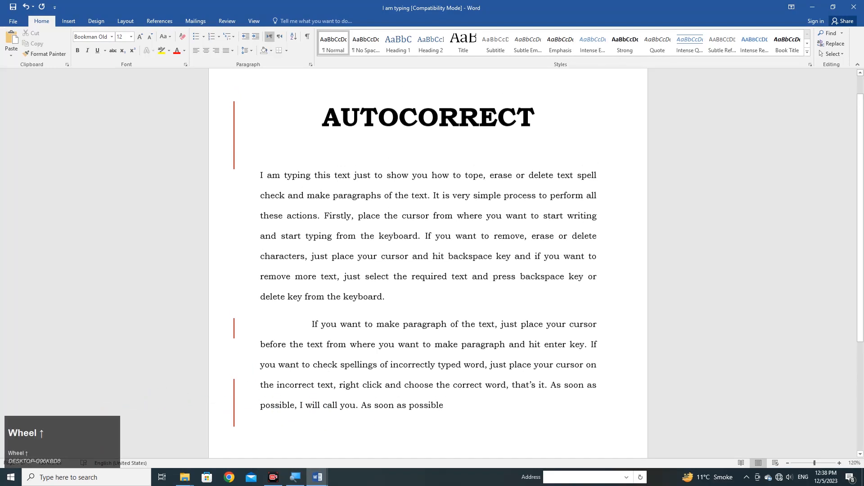
type(".")
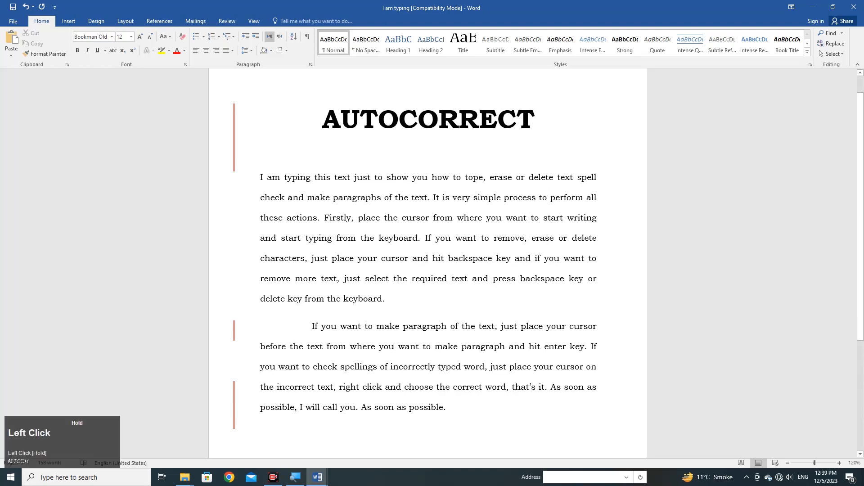
- Select the whole first paragraph beneath the title and open the AutoCorrect options from the proofing settings
left_click_drag(407, 299, 229, 177)
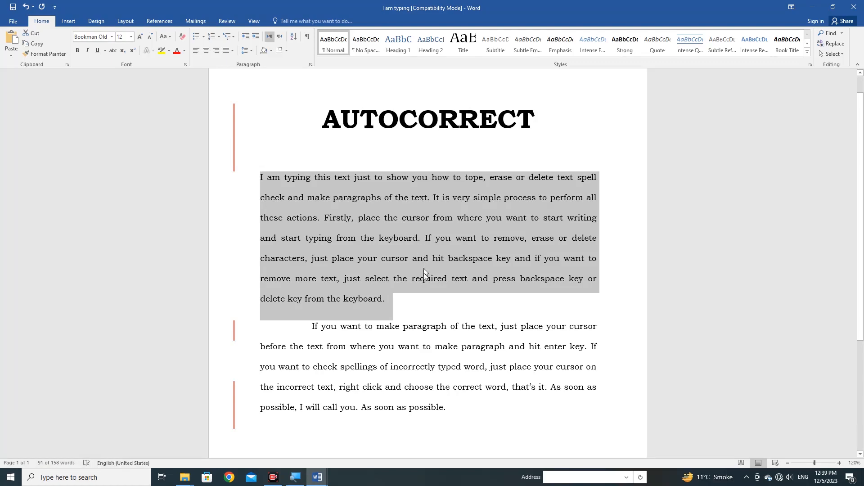
left_click(25, 23)
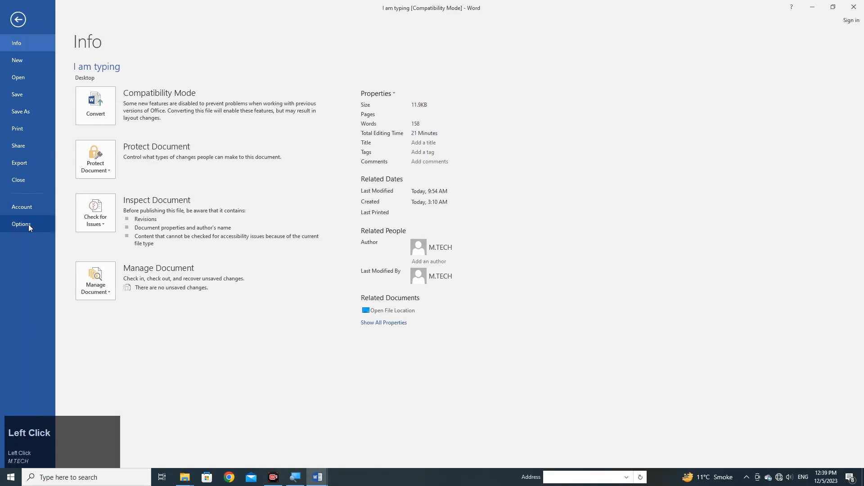
left_click(28, 225)
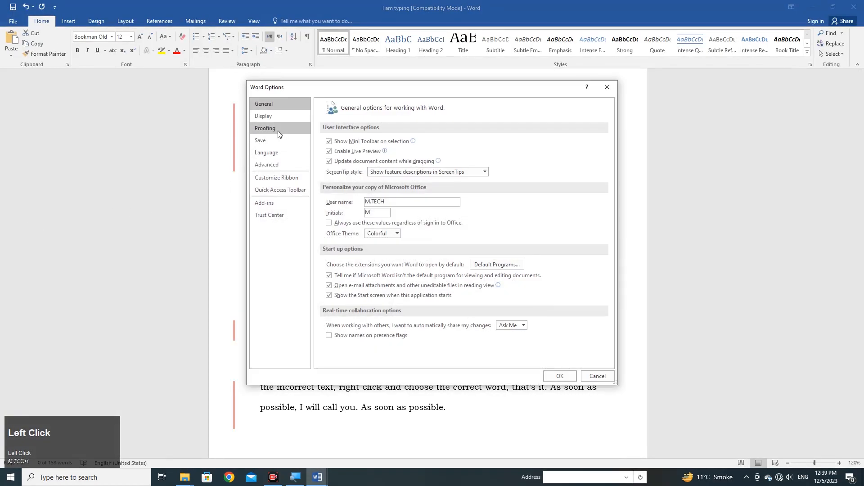
left_click(269, 129)
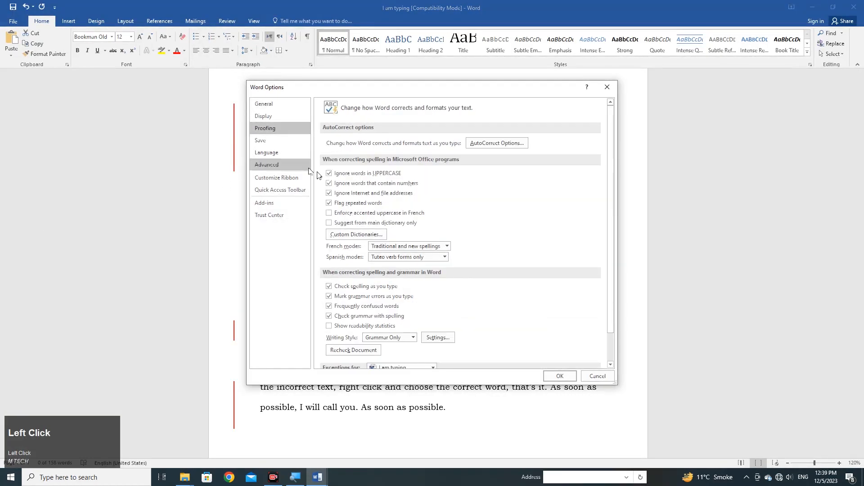
left_click(505, 143)
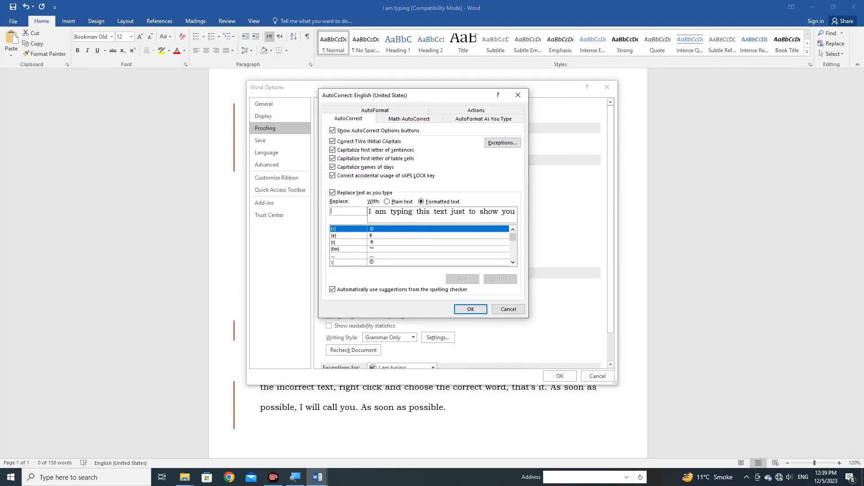
- Add an AutoCorrect entry "autocorrect" that is replaced with the selected paragraph as formatted text, and accept the options
left_click(358, 212)
type("aut")
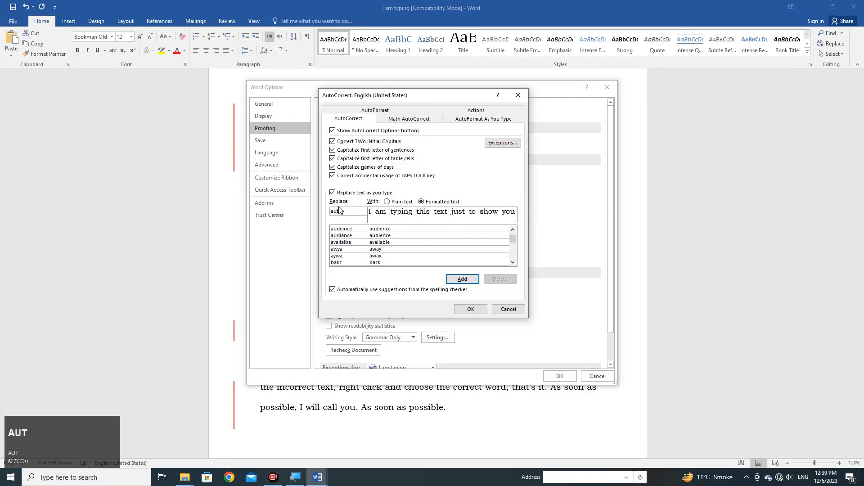
type("ocorrect")
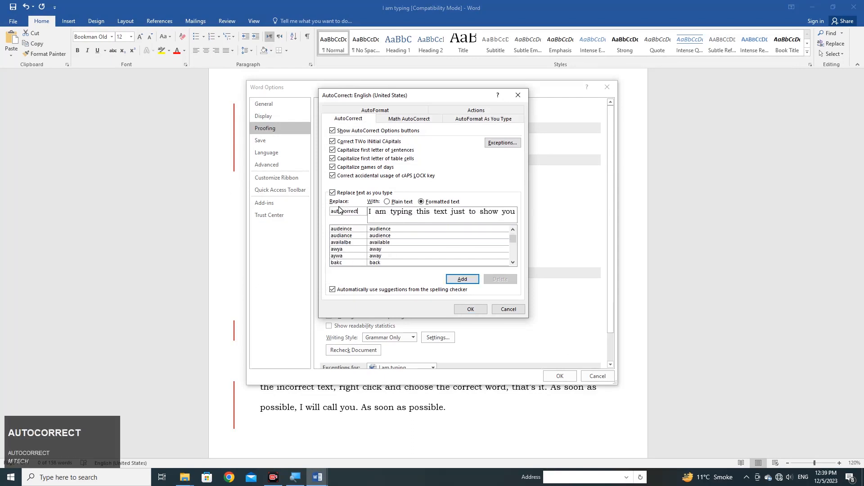
left_click(462, 279)
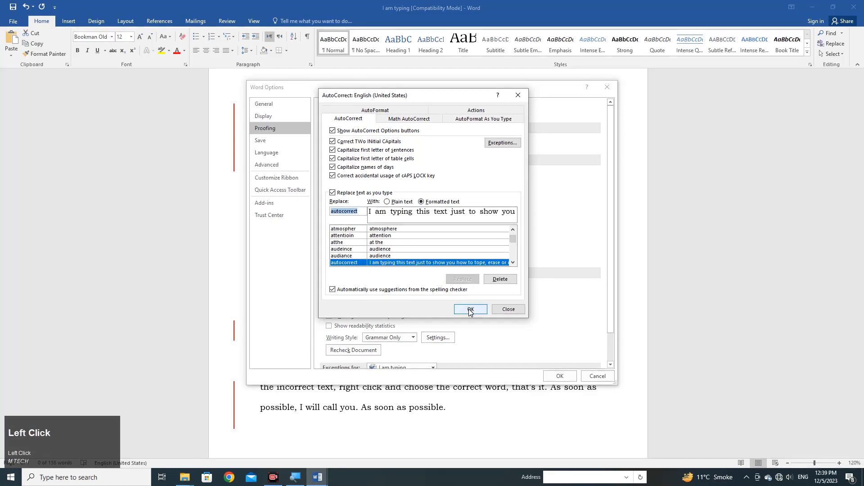
left_click(470, 310)
left_click(559, 376)
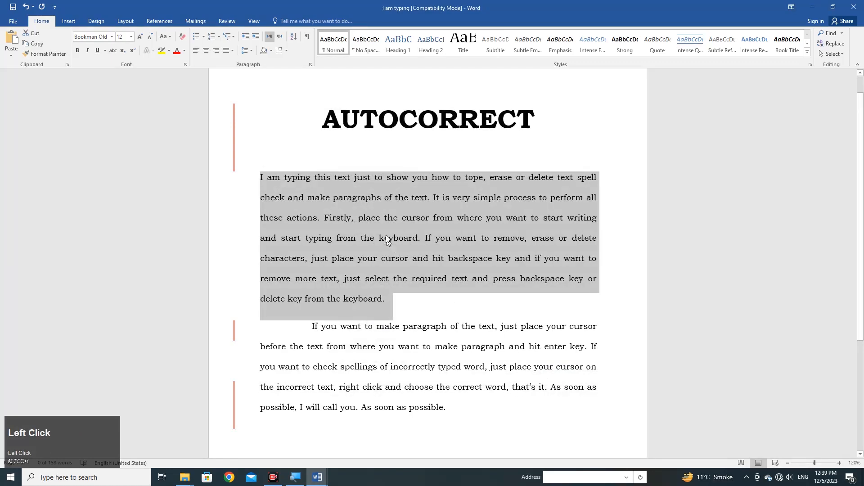
- Insert the stored paragraph on the empty line below the last paragraph using the AutoCorrect shortcut "autocorrect"
left_click(388, 240)
scroll(388, 241, "down", 4)
left_click(330, 277)
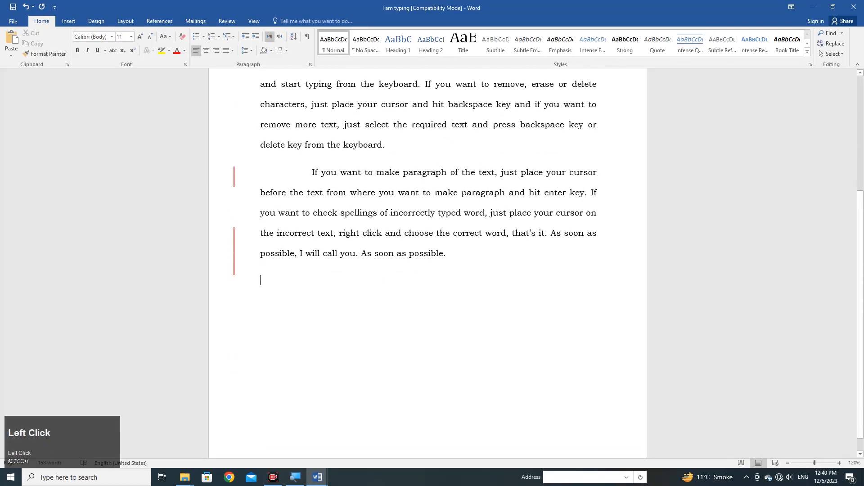
scroll(330, 277, "down", 1)
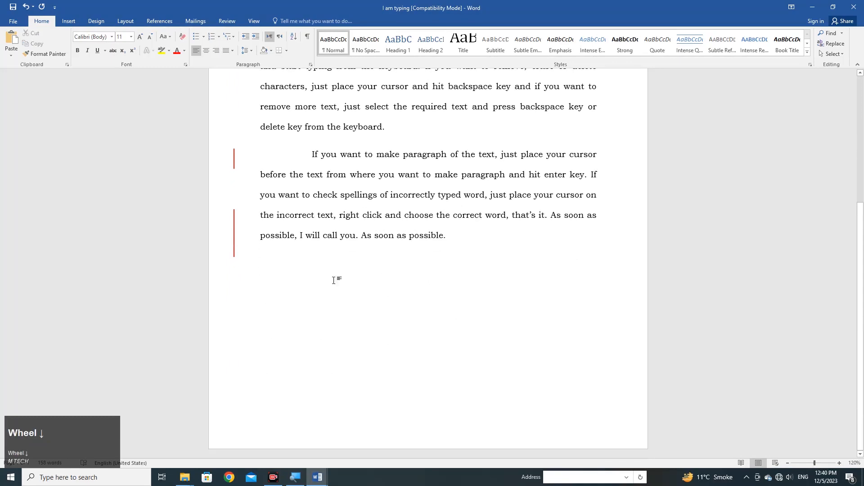
type("autocorrect")
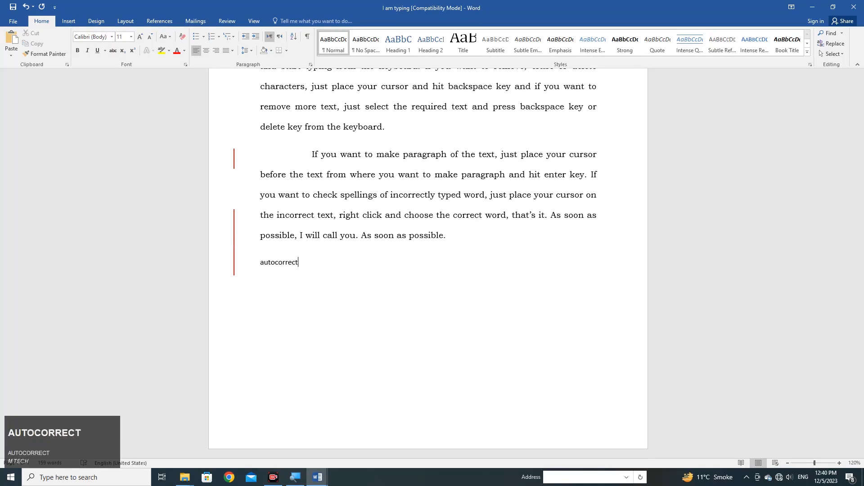
key("space")
- Review the inserted paragraph and undo its AutoCorrect expansion
scroll(334, 283, "up", 5)
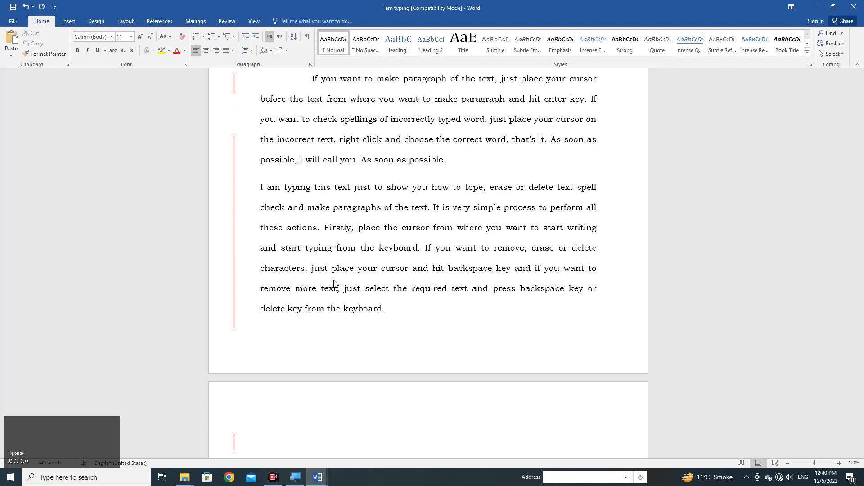
scroll(328, 282, "down", 4)
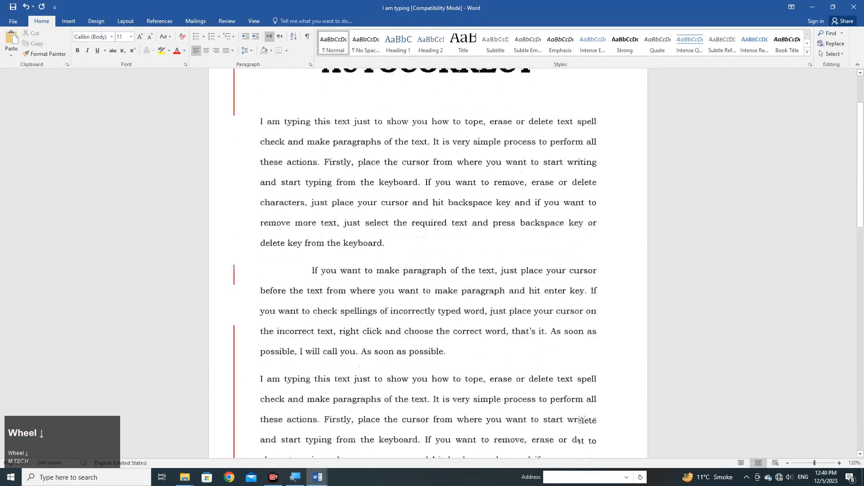
scroll(278, 283, "down", 3)
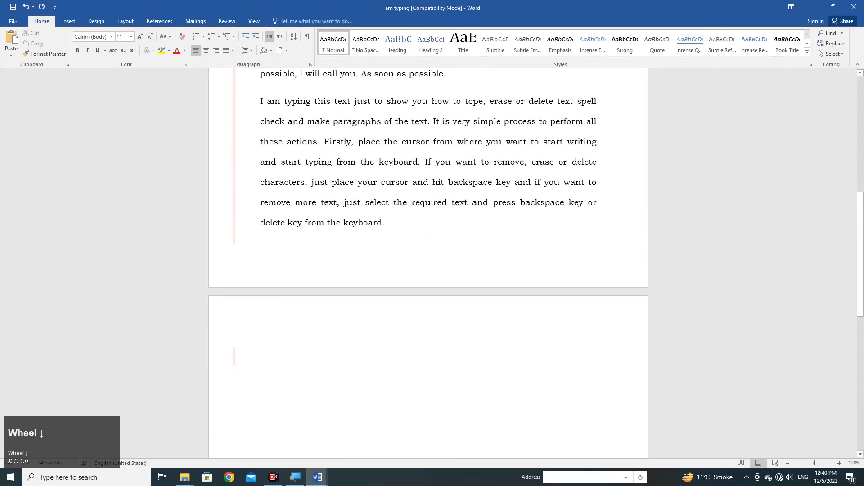
scroll(278, 283, "up", 4)
key("ctrl+z")
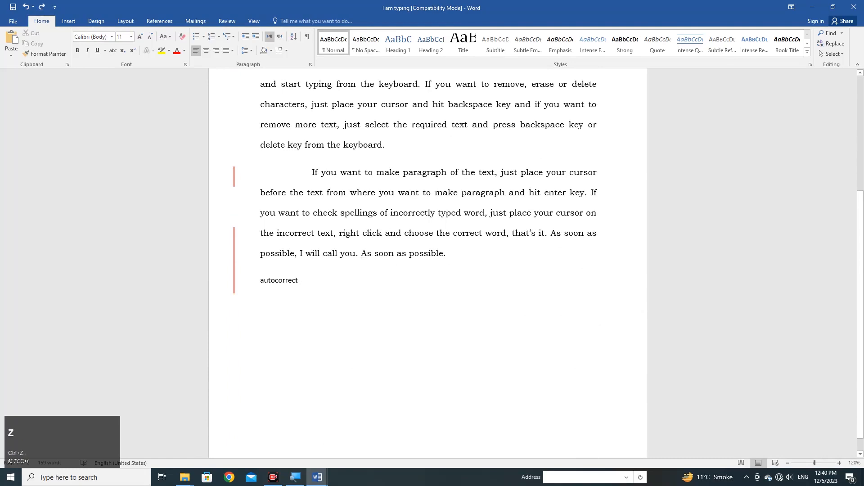
scroll(396, 269, "up", 1)
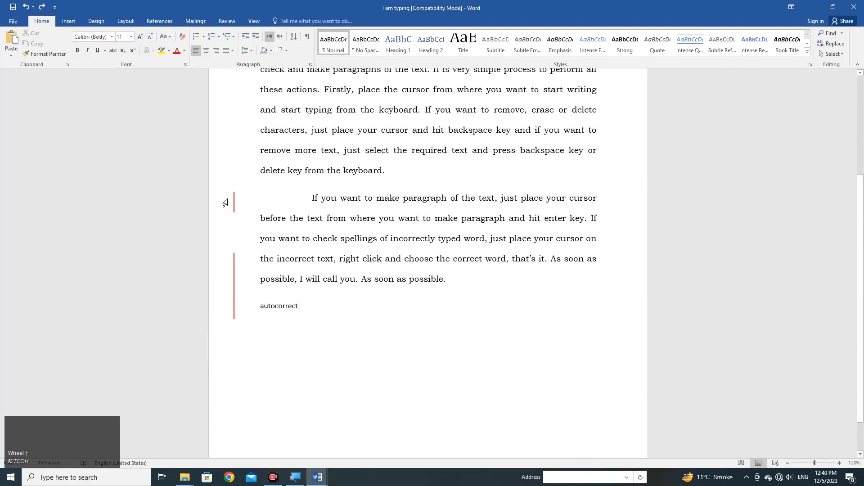
left_click(13, 22)
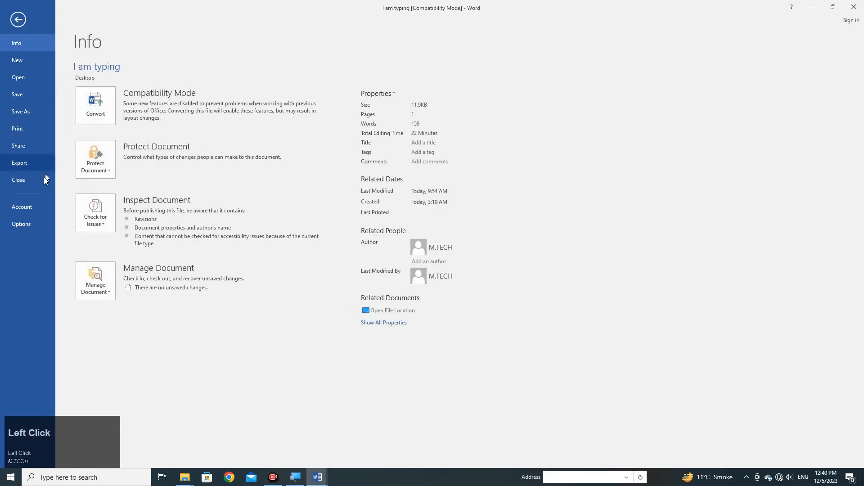
left_click(29, 222)
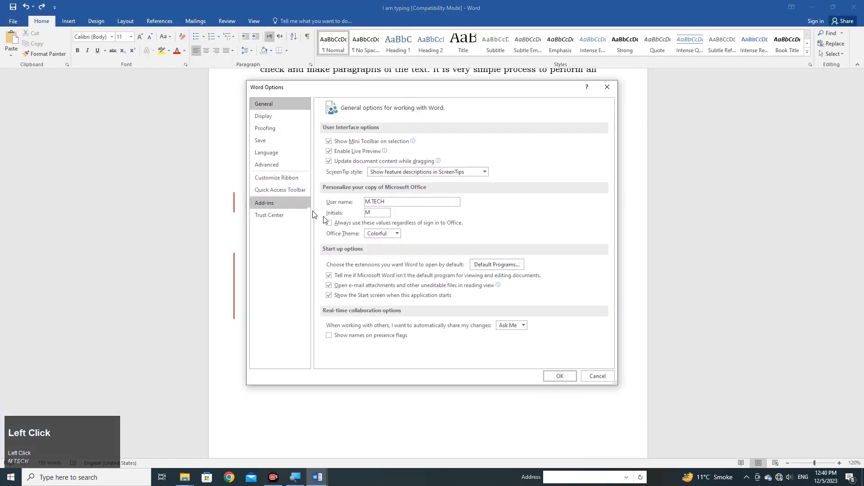
left_click(593, 375)
- Reselect the first paragraph and reopen the AutoCorrect options from the proofing settings
scroll(369, 230, "up", 3)
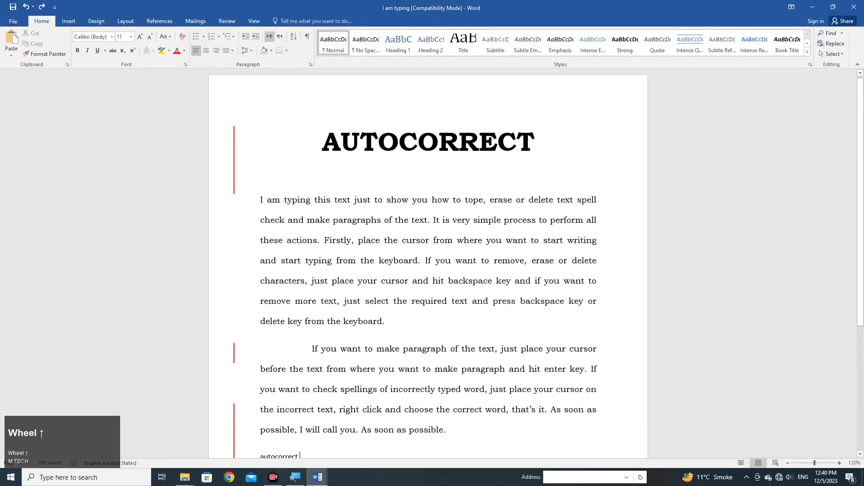
left_click_drag(431, 331, 106, 131)
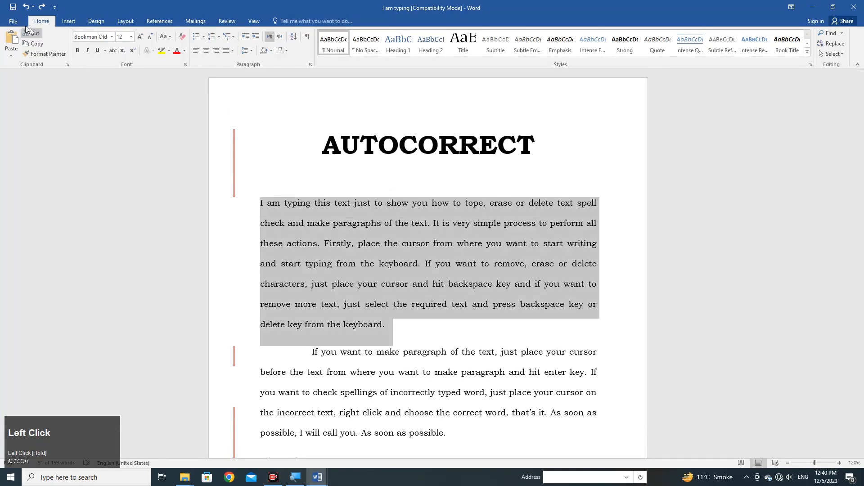
left_click(13, 21)
left_click(33, 228)
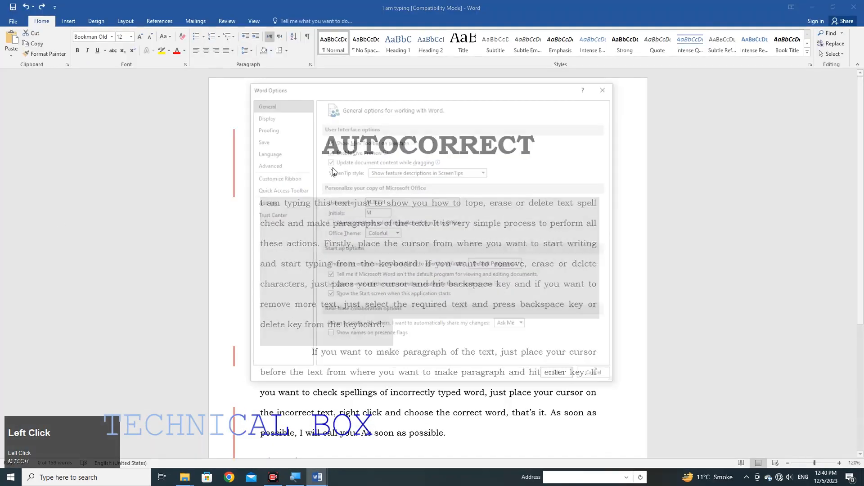
left_click(258, 131)
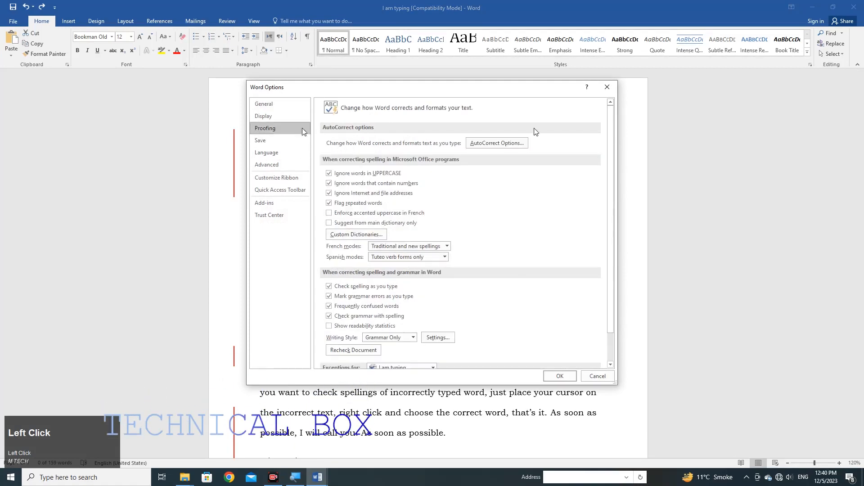
left_click(507, 142)
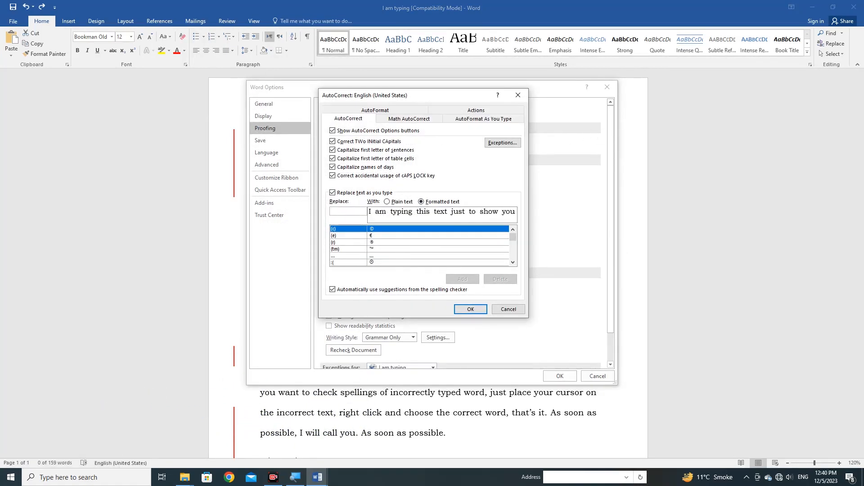
- Find the "autocorrect" entry by entering "auto", delete it from the AutoCorrect list, and accept the options
type("auto")
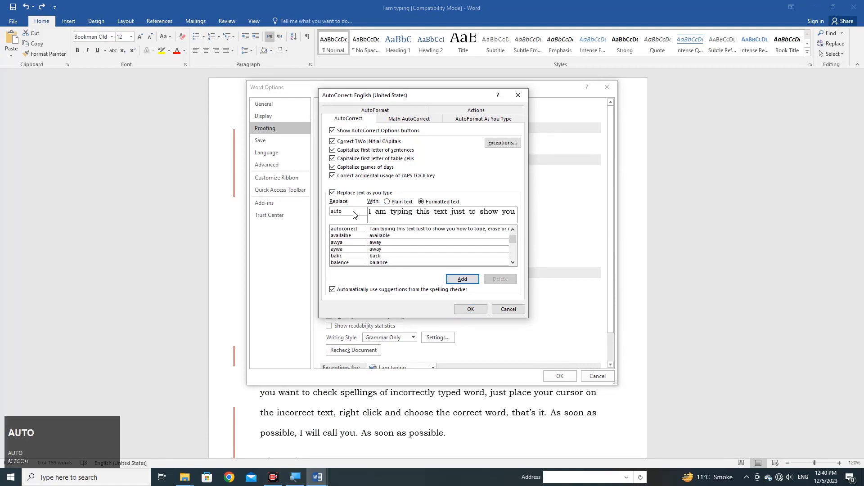
left_click(354, 229)
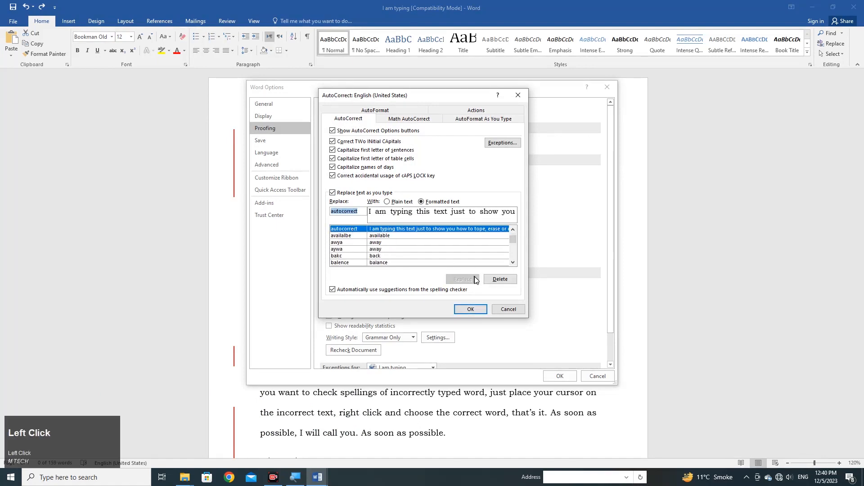
left_click(499, 279)
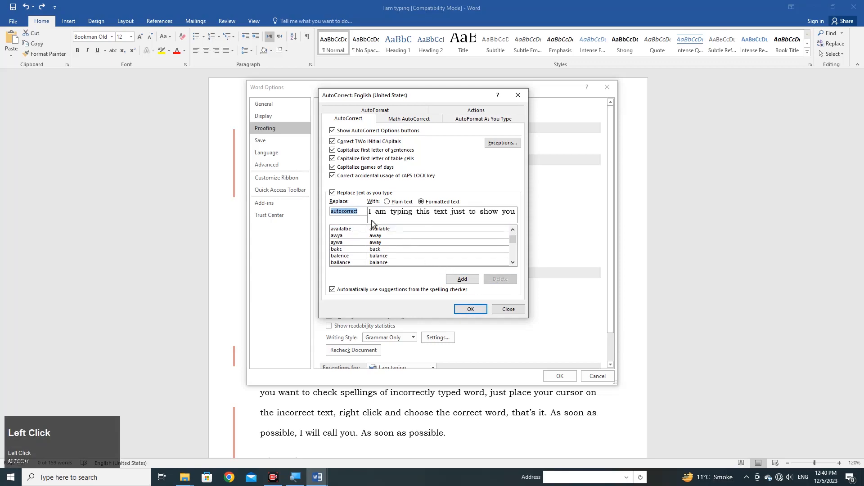
left_click(468, 309)
left_click(558, 376)
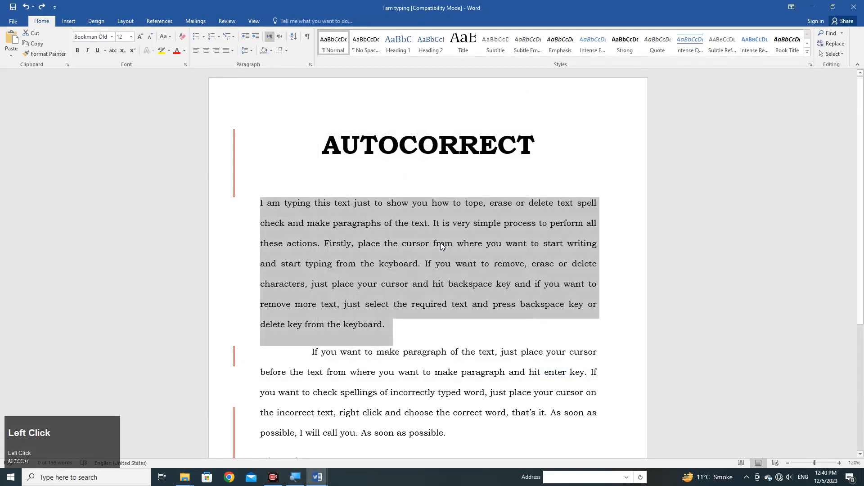
- Check the proofing suggestions for the word "autocorrect" on the last line of the document
scroll(400, 267, "down", 1)
scroll(402, 269, "down", 4)
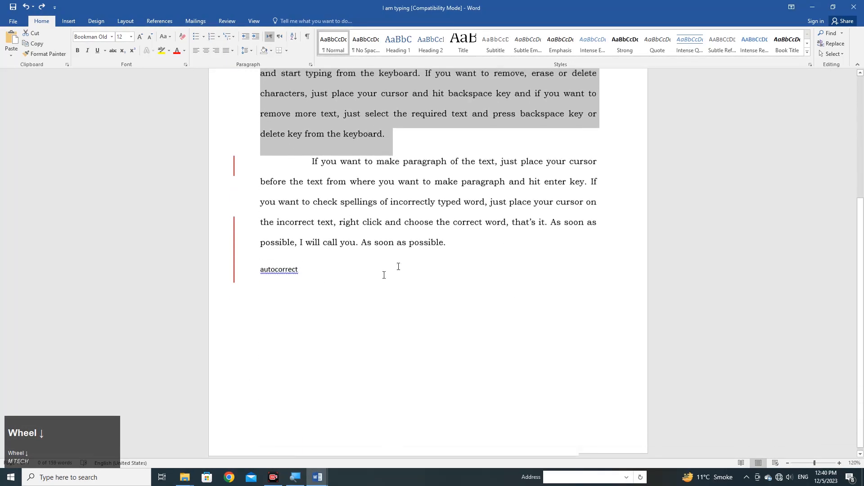
left_click(302, 265)
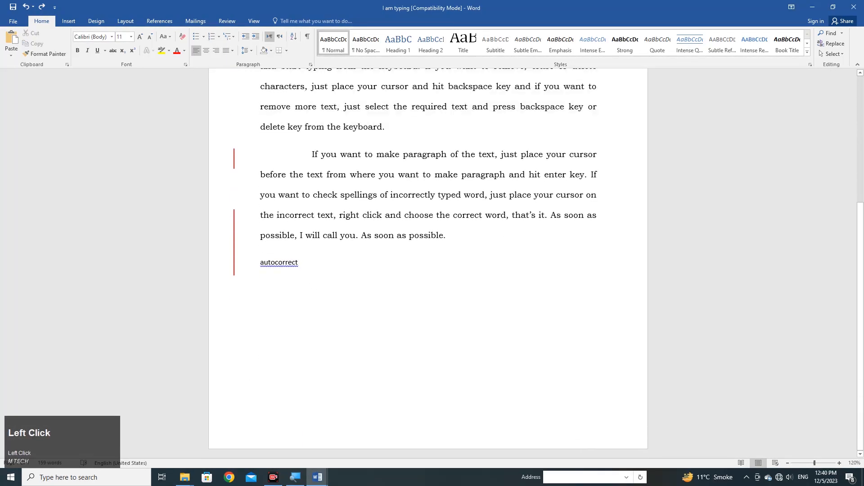
left_click_drag(303, 266, 260, 269)
left_click(300, 263)
double_click(285, 263)
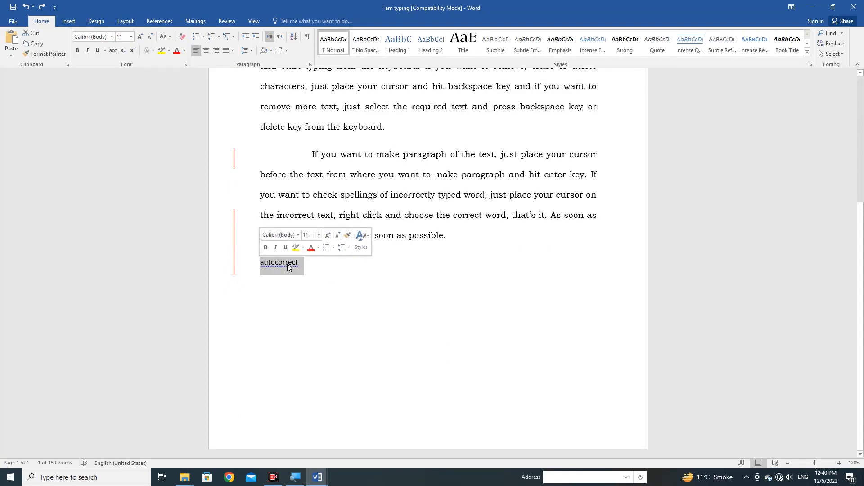
left_click(314, 270)
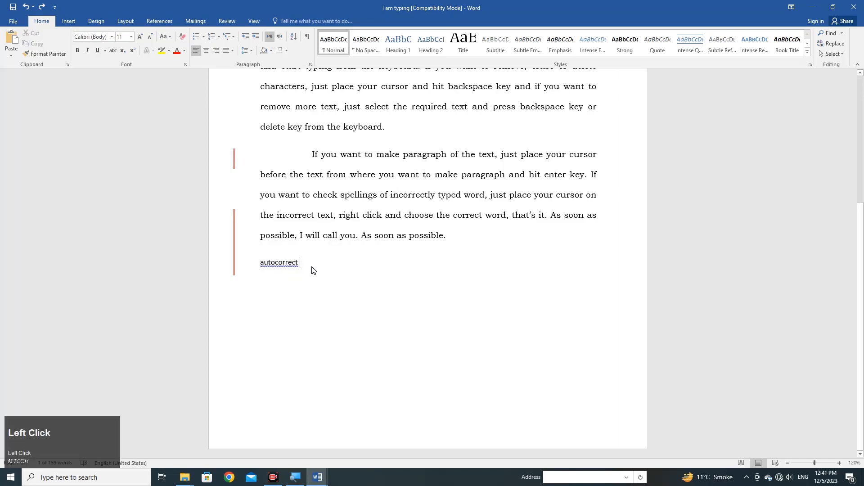
right_click(296, 265)
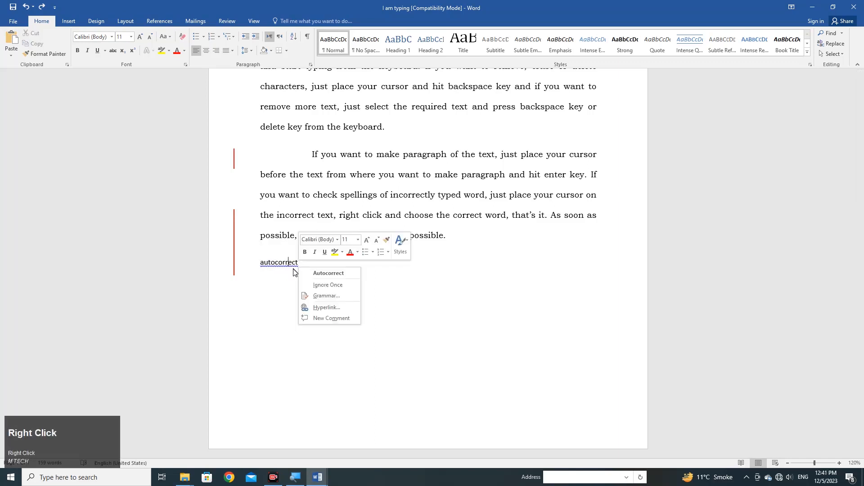
- Replace "autocorrect" on the last line with a person's first name and add that name to the dictionary
type("Kabir")
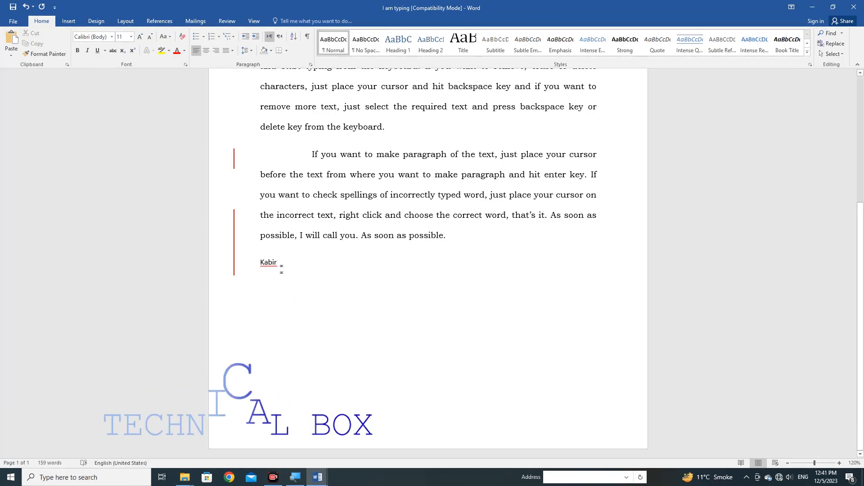
left_click_drag(276, 267, 261, 267)
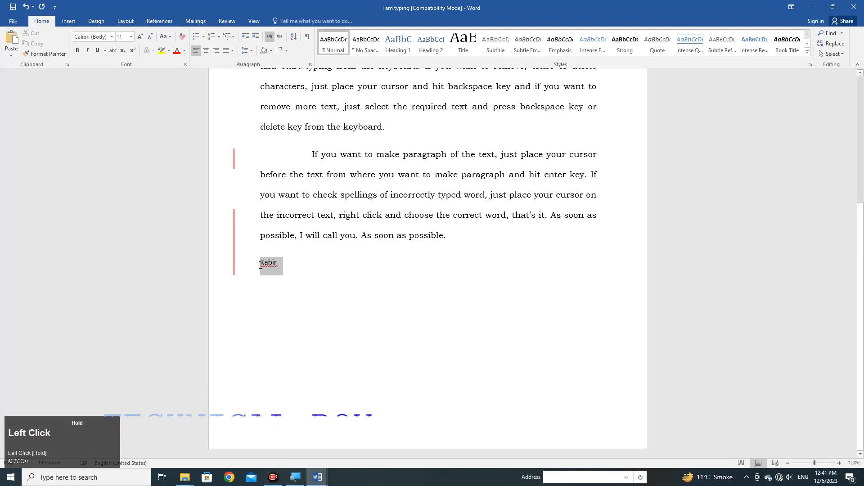
left_click(279, 271)
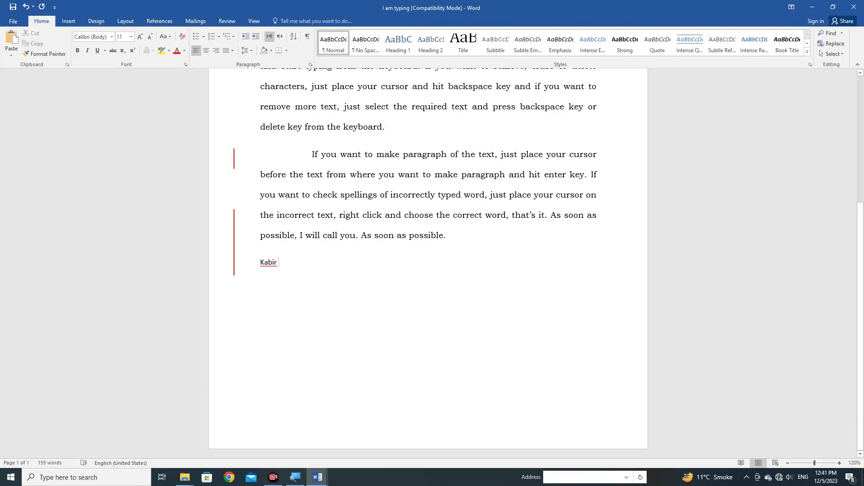
right_click(268, 265)
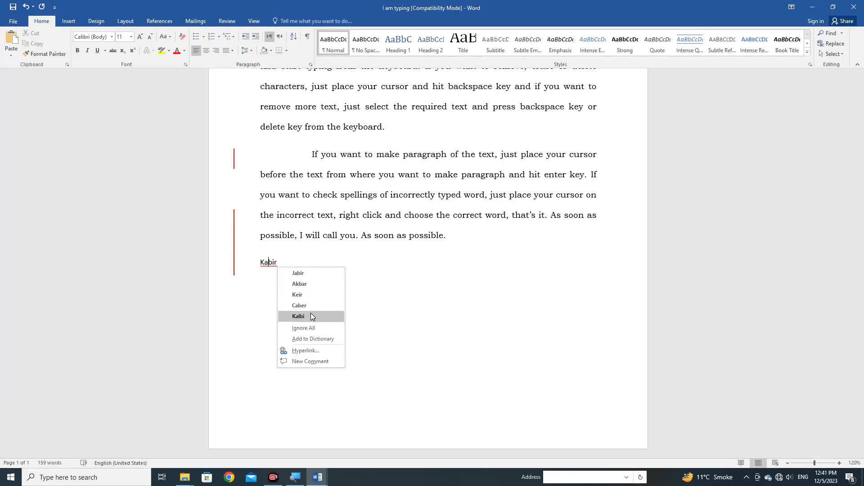
left_click(326, 339)
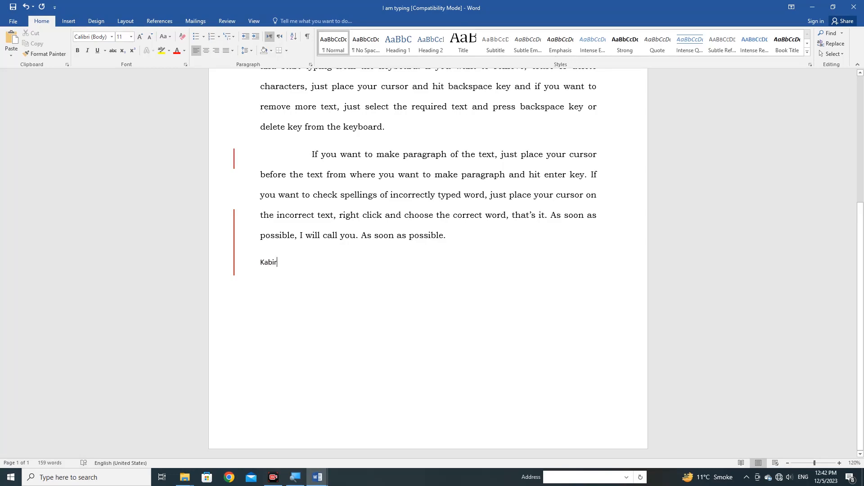
scroll(290, 280, "up", 3)
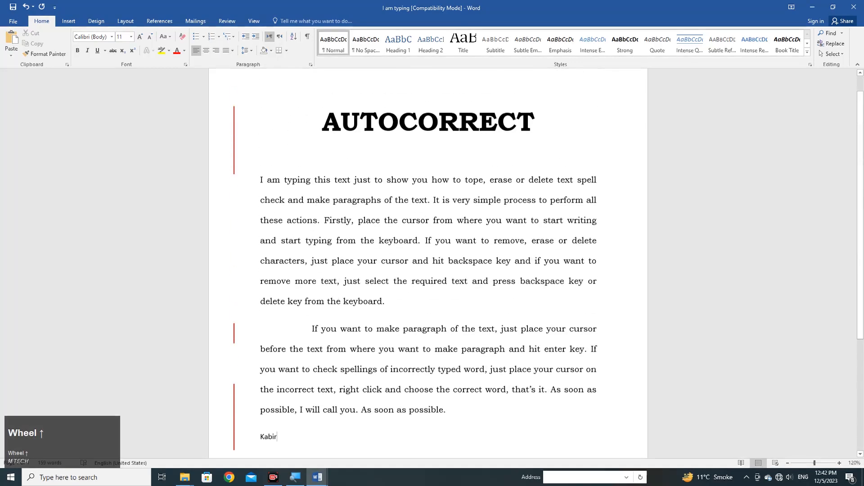
scroll(428, 263, "down", 2)
scroll(429, 264, "up", 2)
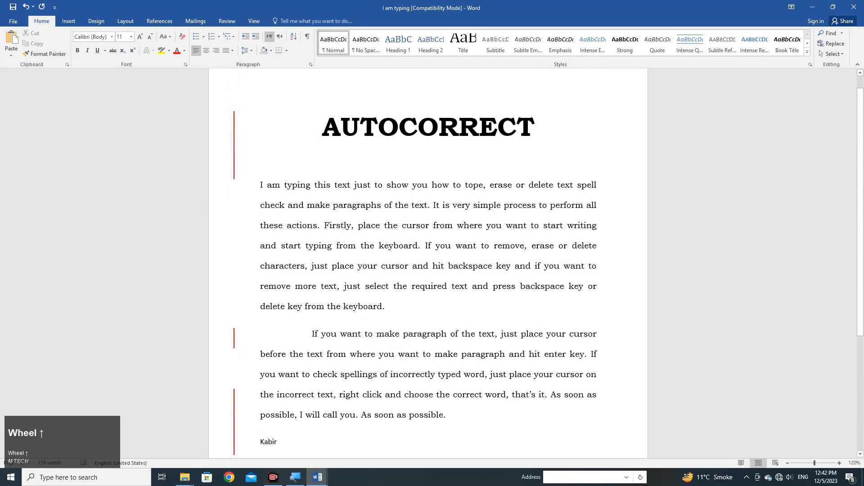
scroll(428, 263, "down", 1)
scroll(339, 232, "up", 2)
left_click(339, 232)
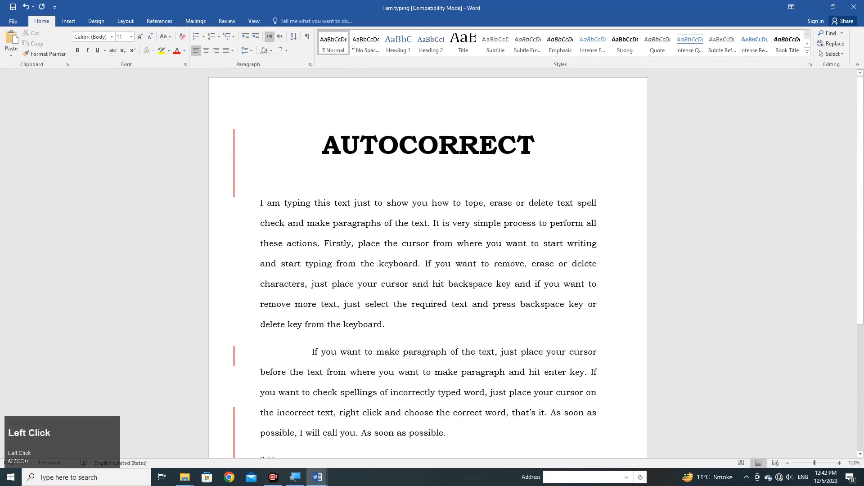
scroll(339, 232, "down", 1)
left_click(339, 238)
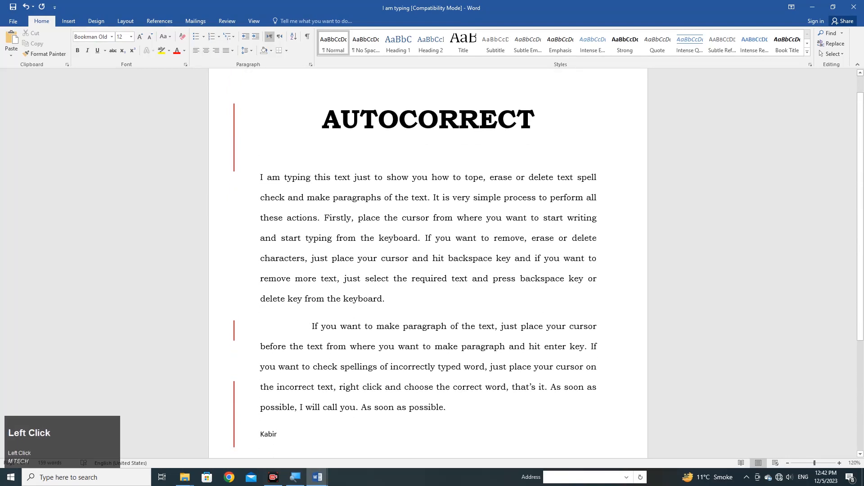